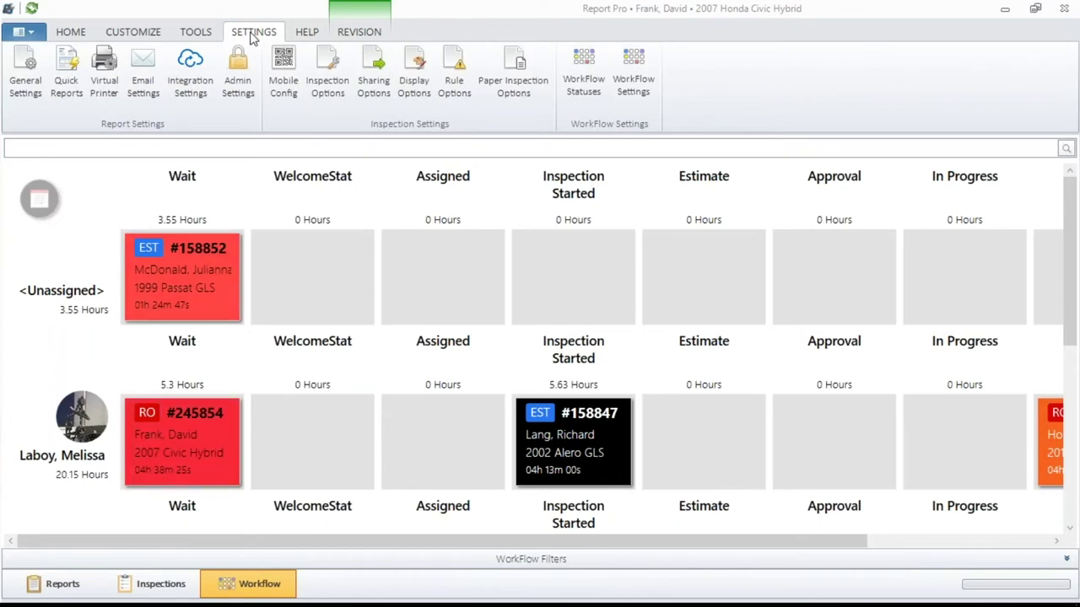
Examine the workflow status list and the time-in-status alert settings of the Wait status, leaving them as they are
click(587, 77)
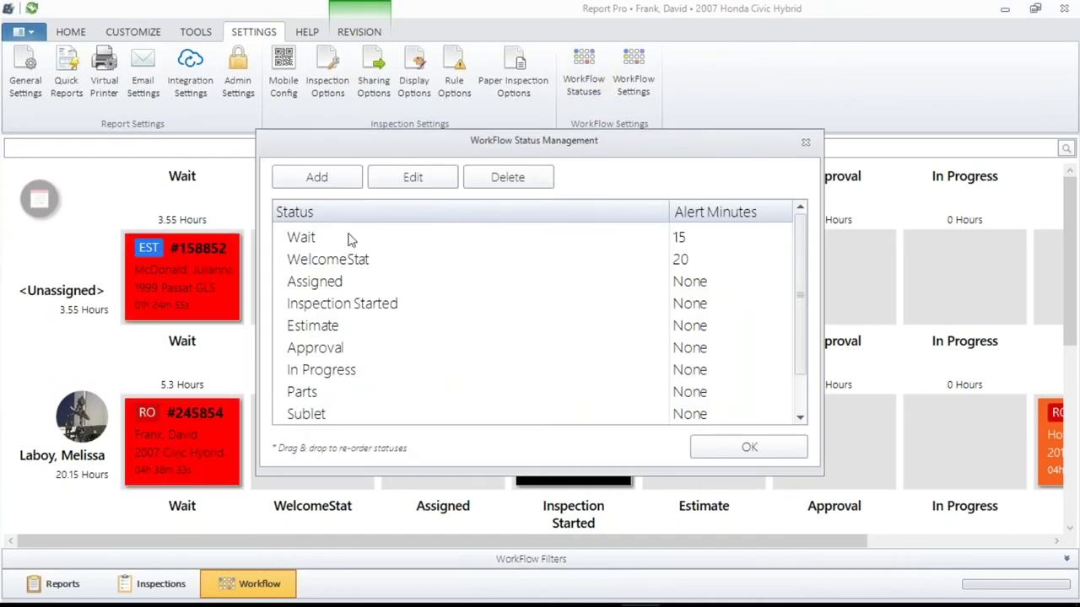
drag(413, 148, 590, 151)
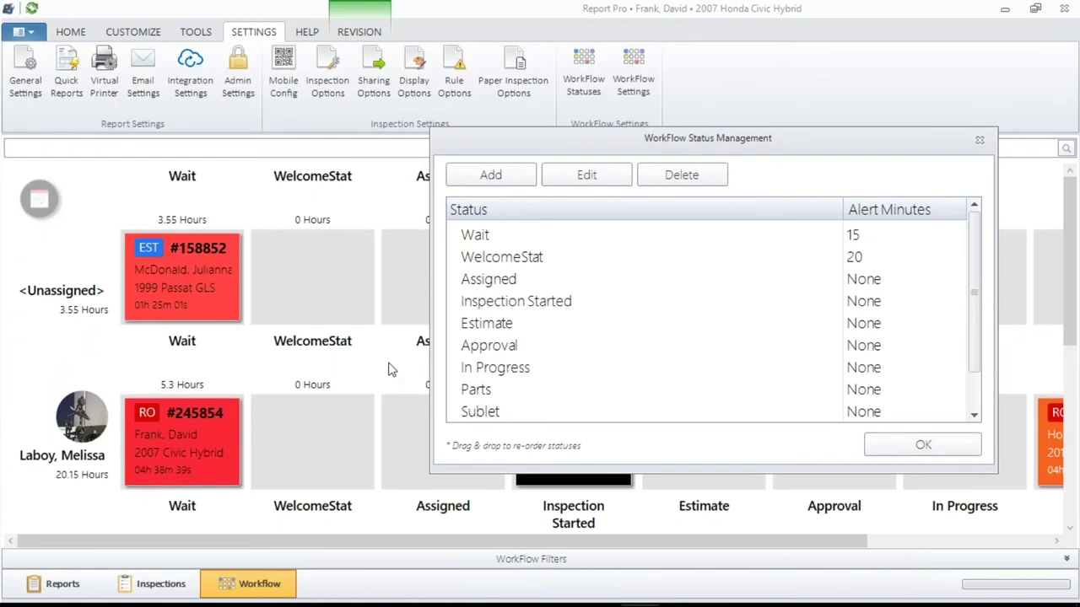
drag(736, 150, 709, 247)
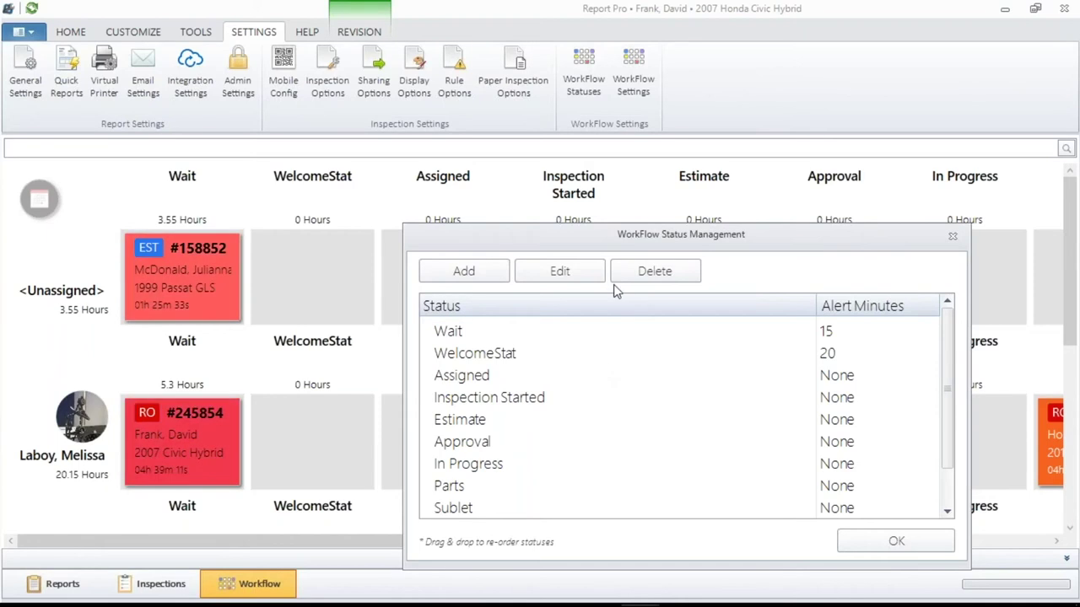
click(461, 336)
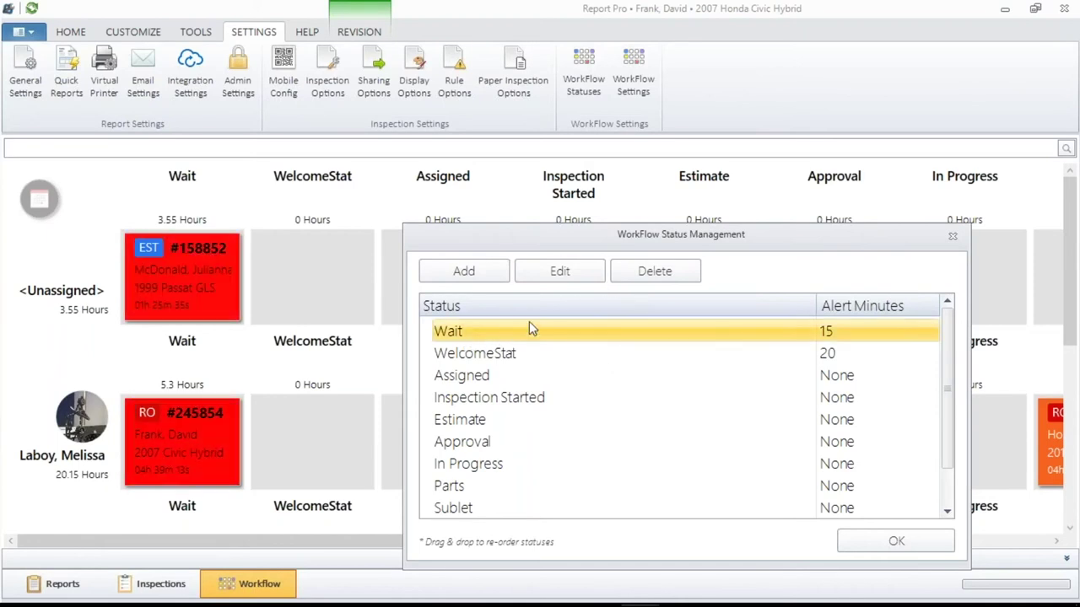
click(553, 270)
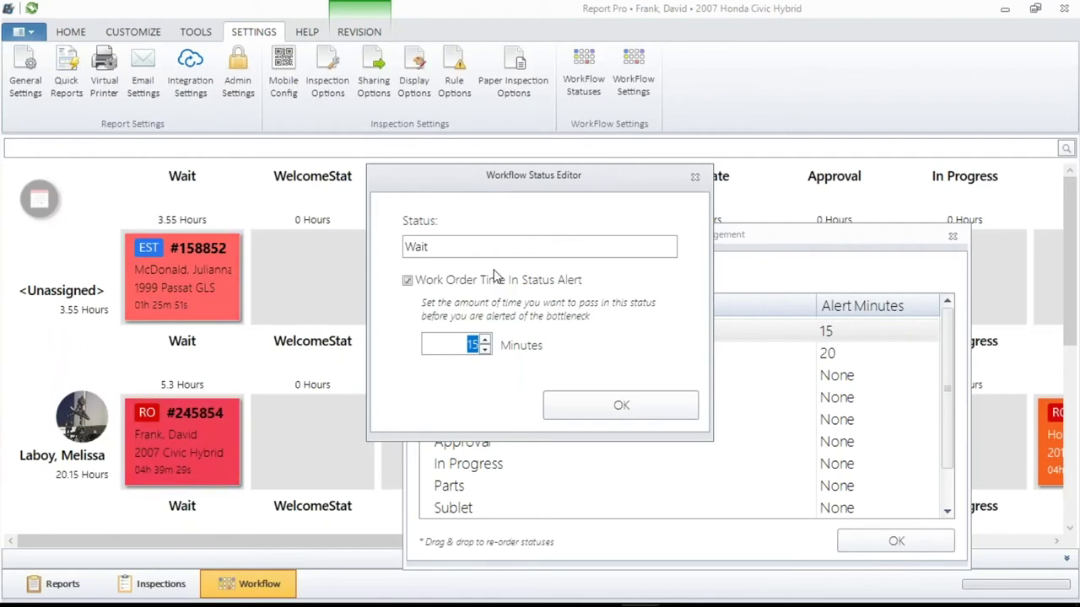
click(697, 177)
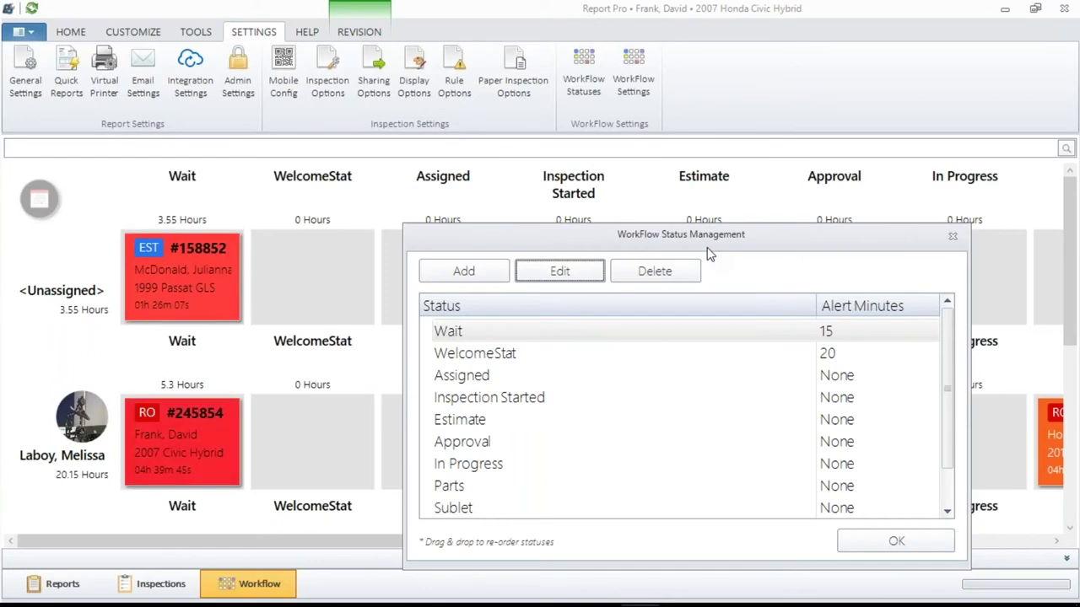
Delete the Complete status from the workflow status list
drag(951, 426, 959, 478)
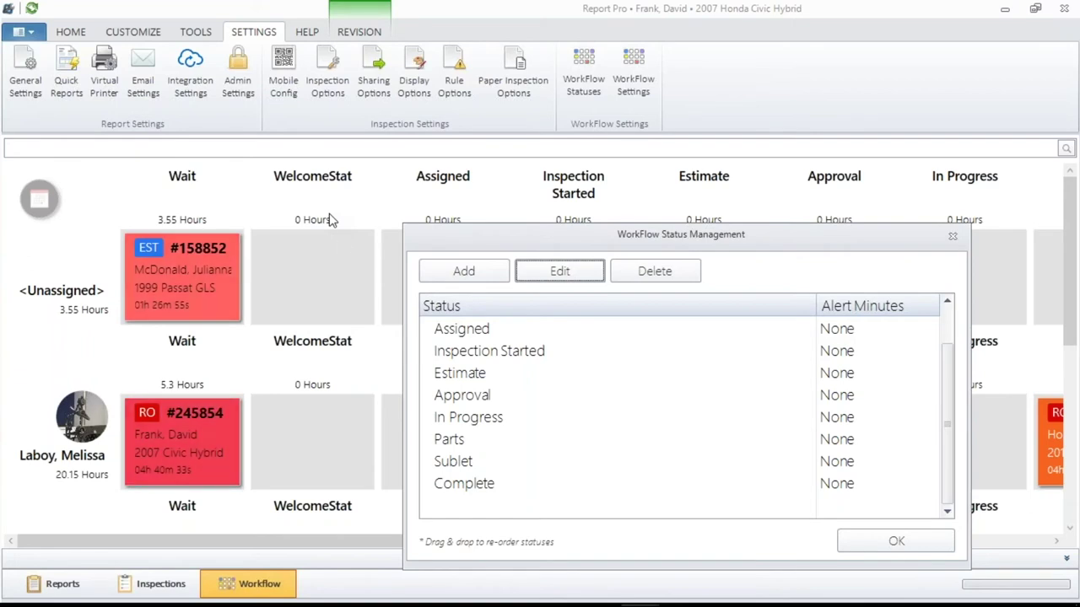
click(456, 490)
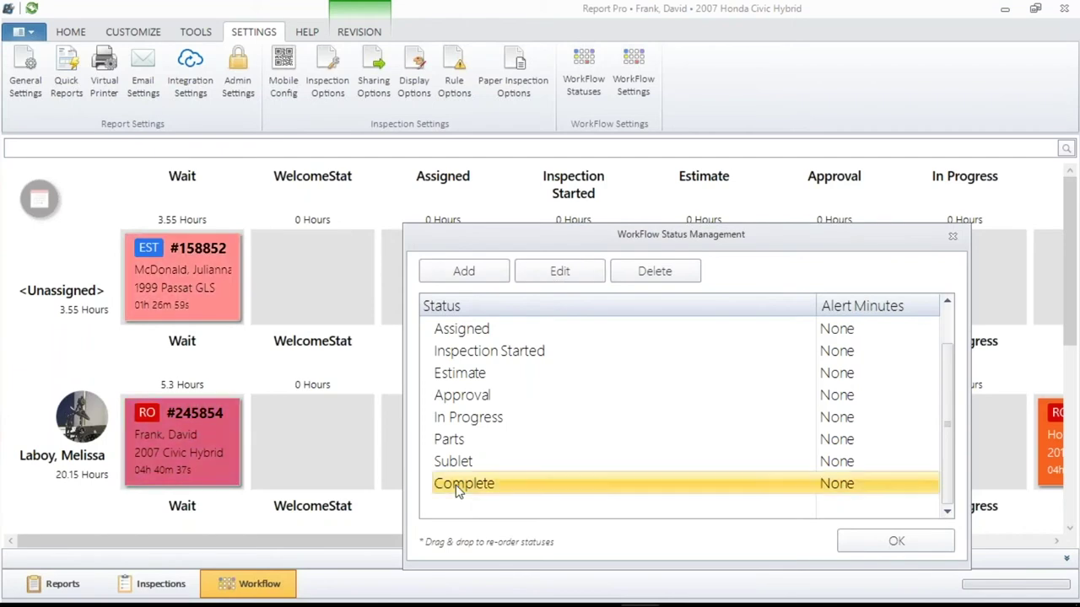
double_click(456, 487)
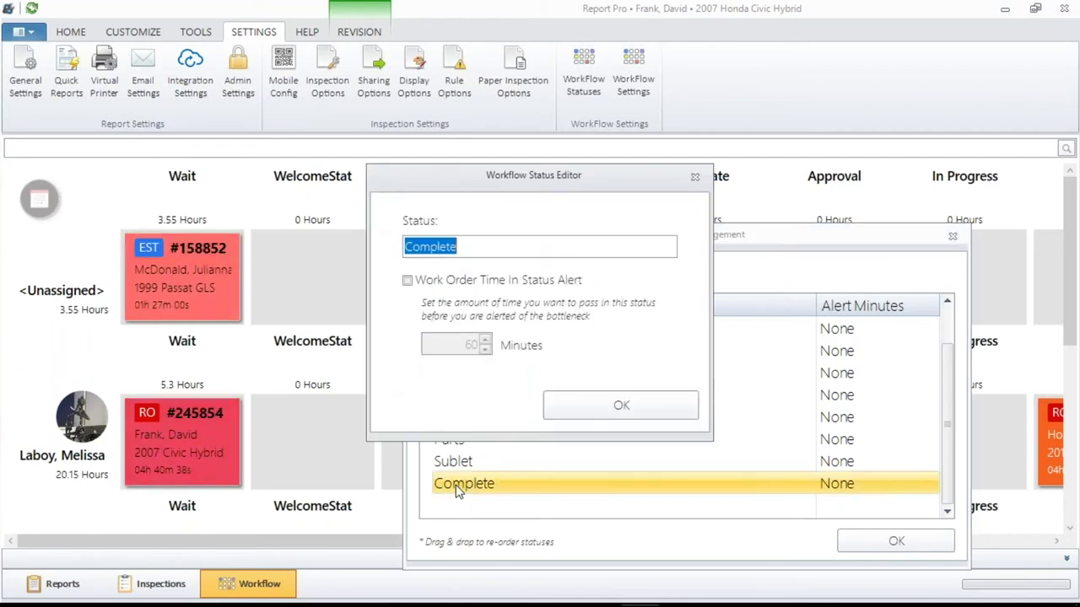
click(699, 178)
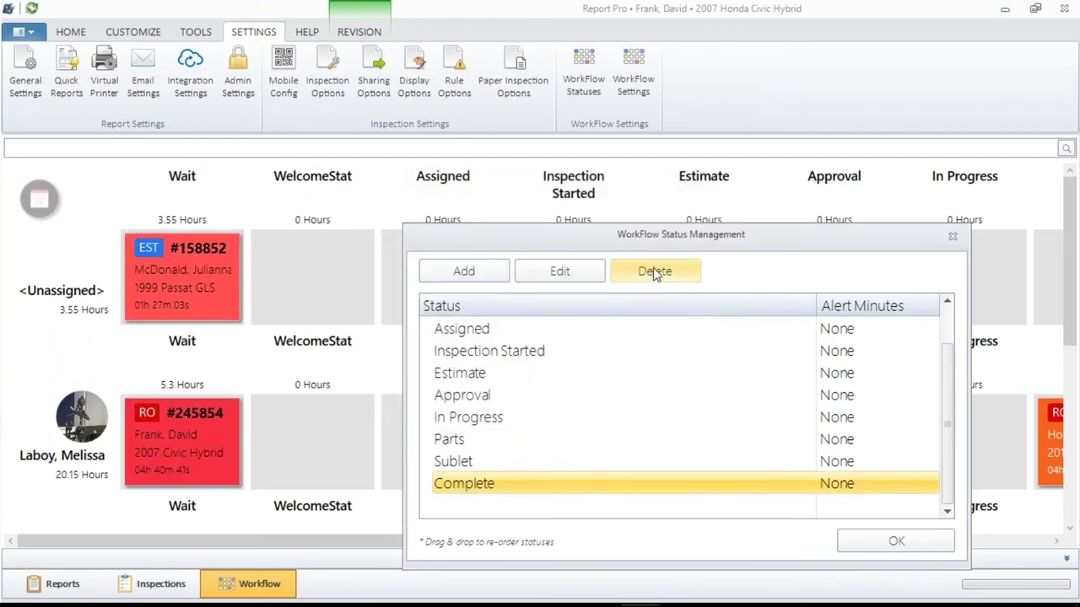
click(657, 274)
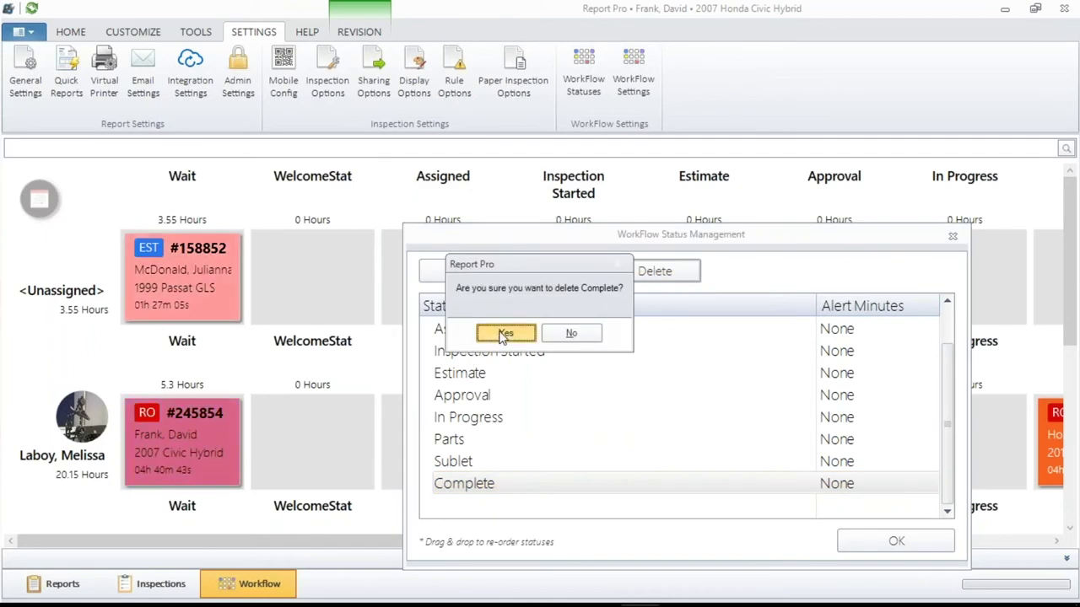
click(505, 335)
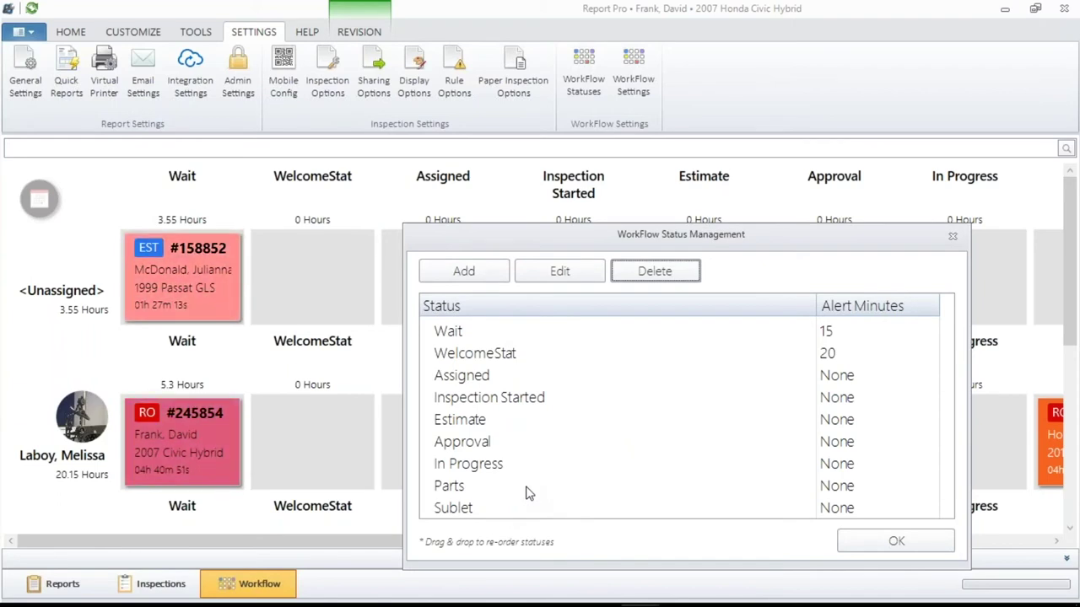
Start a new workflow status and name it Finished
click(463, 275)
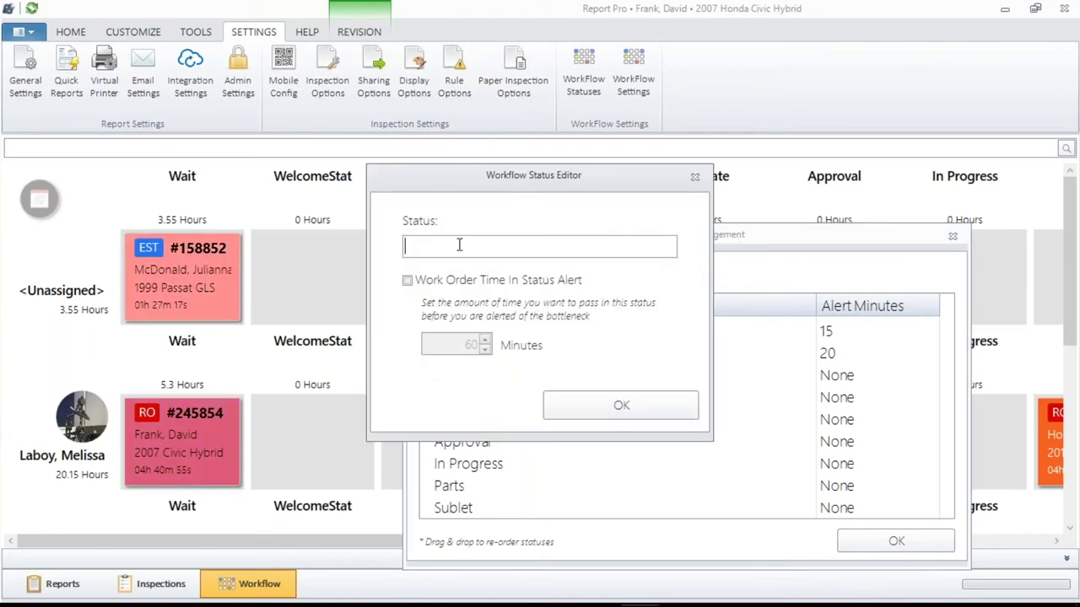
text(Flnish)
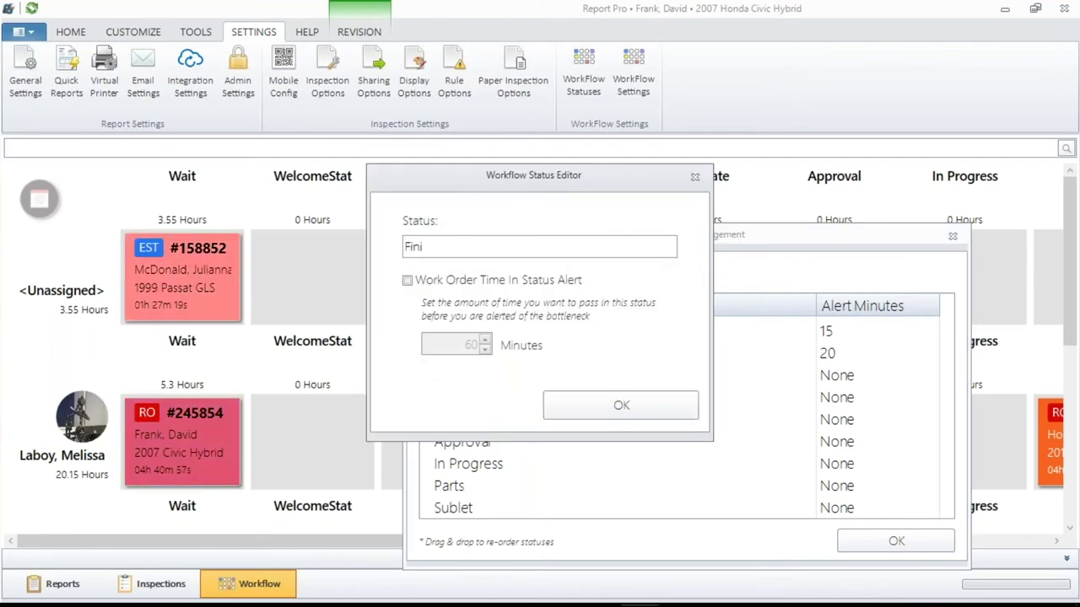
text(ed)
Enable the work order time in status alert for the Finished status and set it to 20 minutes
click(409, 281)
click(484, 348)
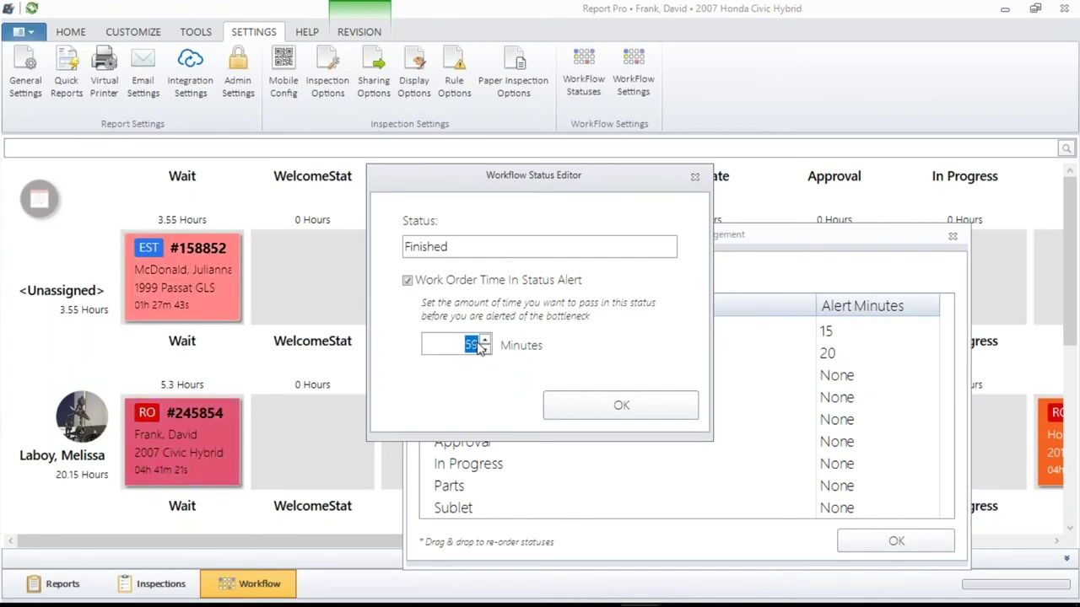
click(482, 348)
click(482, 348)
click(482, 348)
click(483, 349)
click(483, 348)
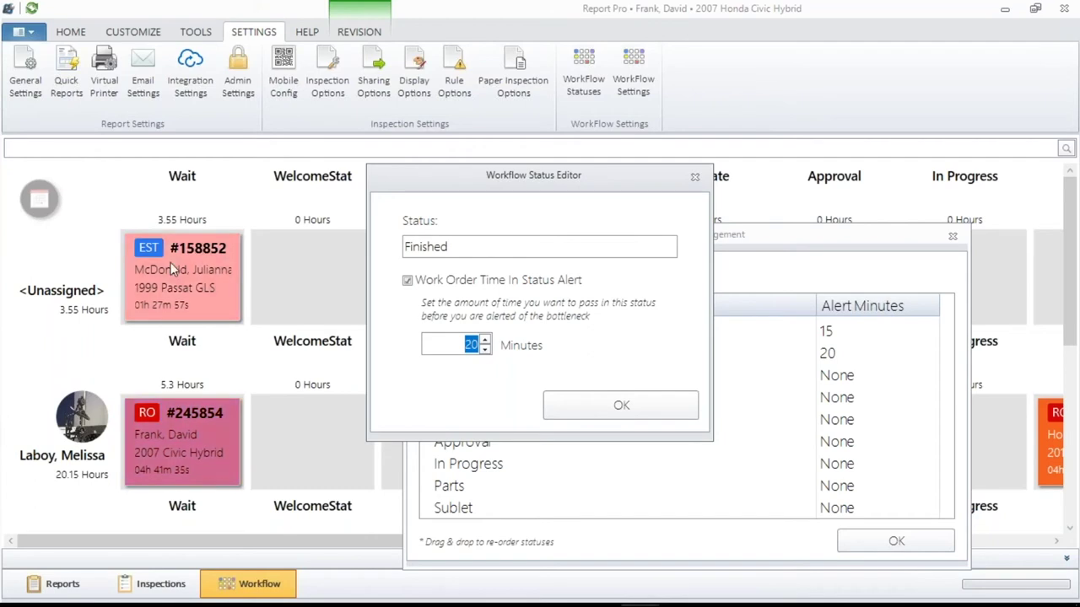
Turn off the work order time in status alert for the Finished status and save the new status
drag(445, 178, 670, 178)
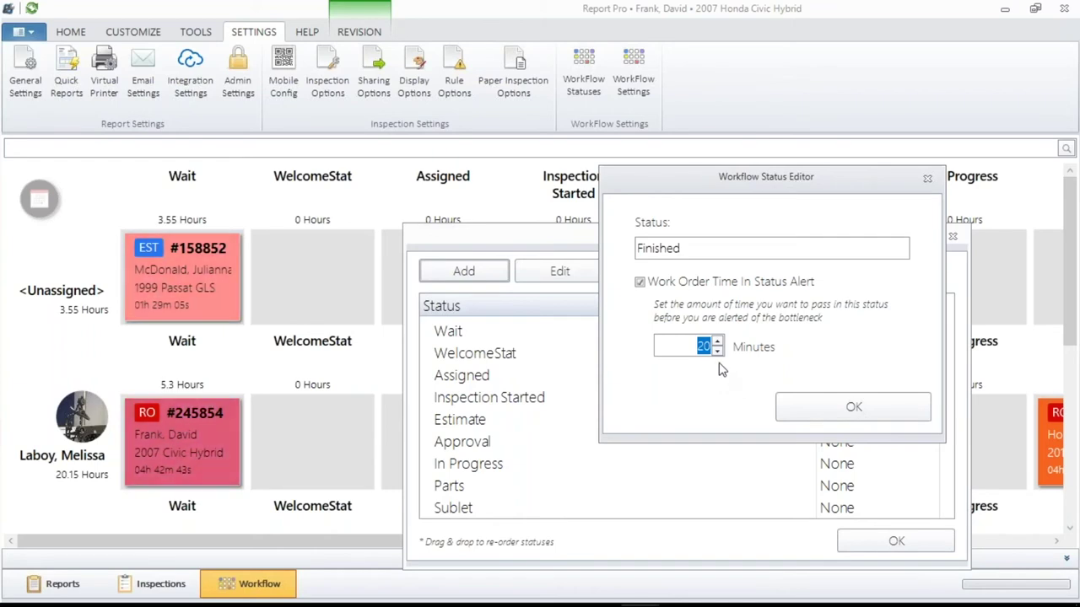
drag(749, 184, 678, 307)
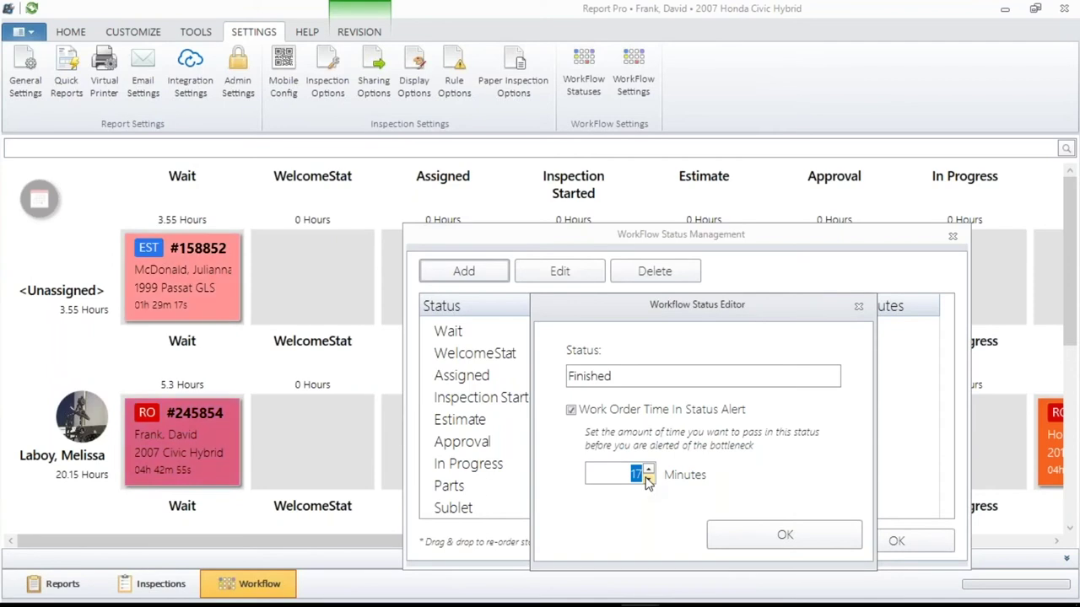
click(577, 410)
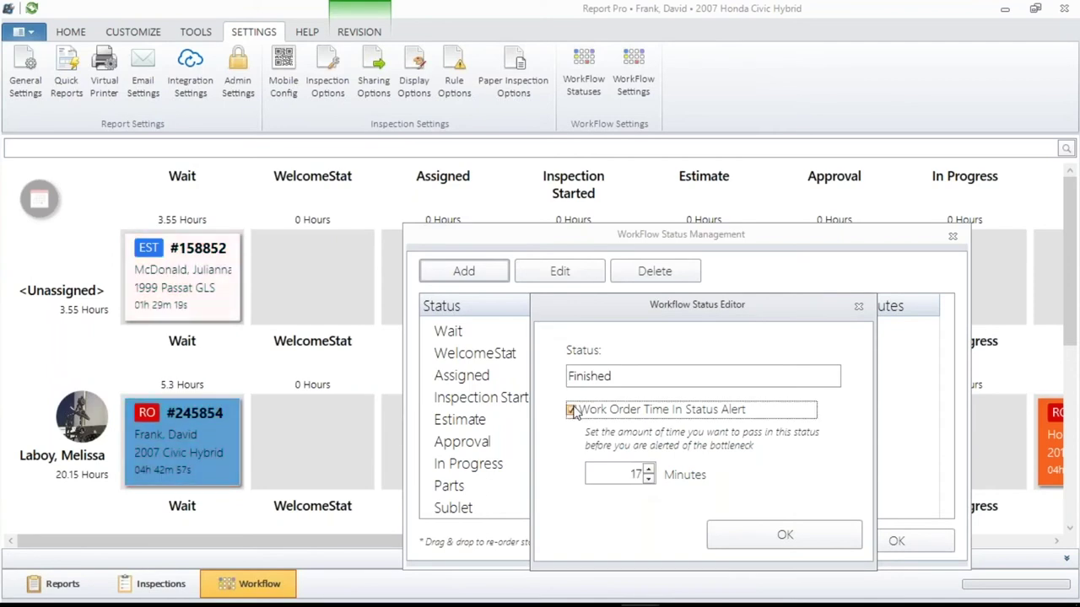
click(762, 540)
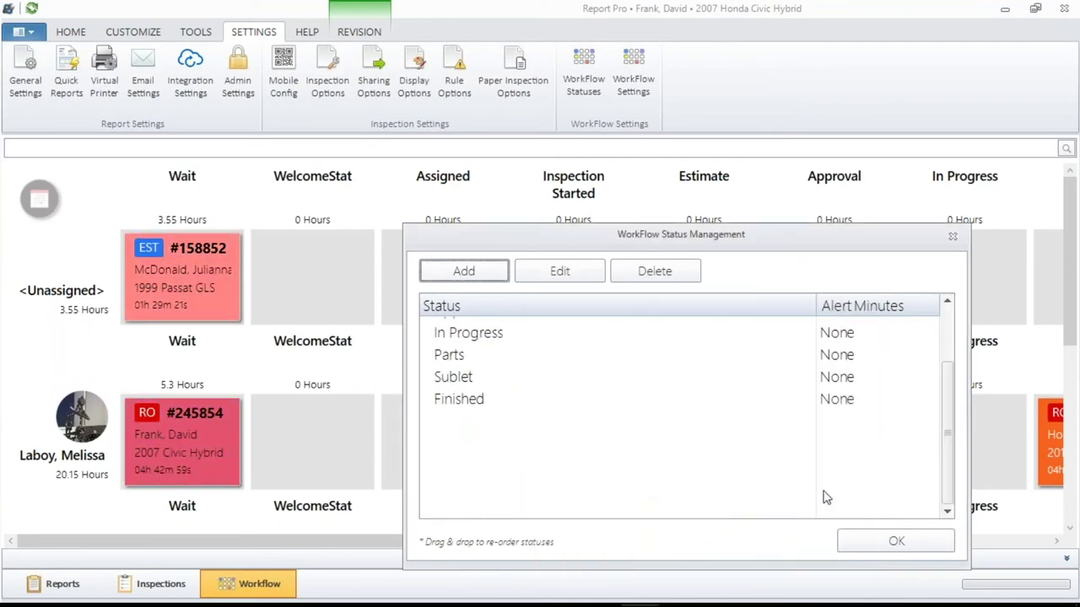
Examine the Sublet status settings and the full workflow status list, then close the status management window
drag(944, 420, 946, 363)
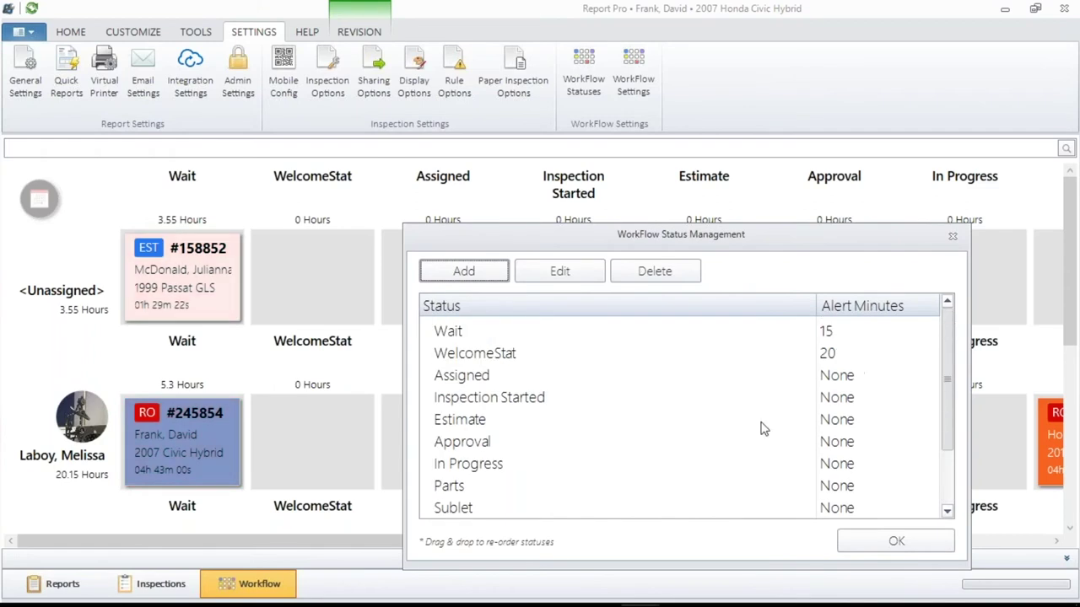
click(484, 507)
click(555, 272)
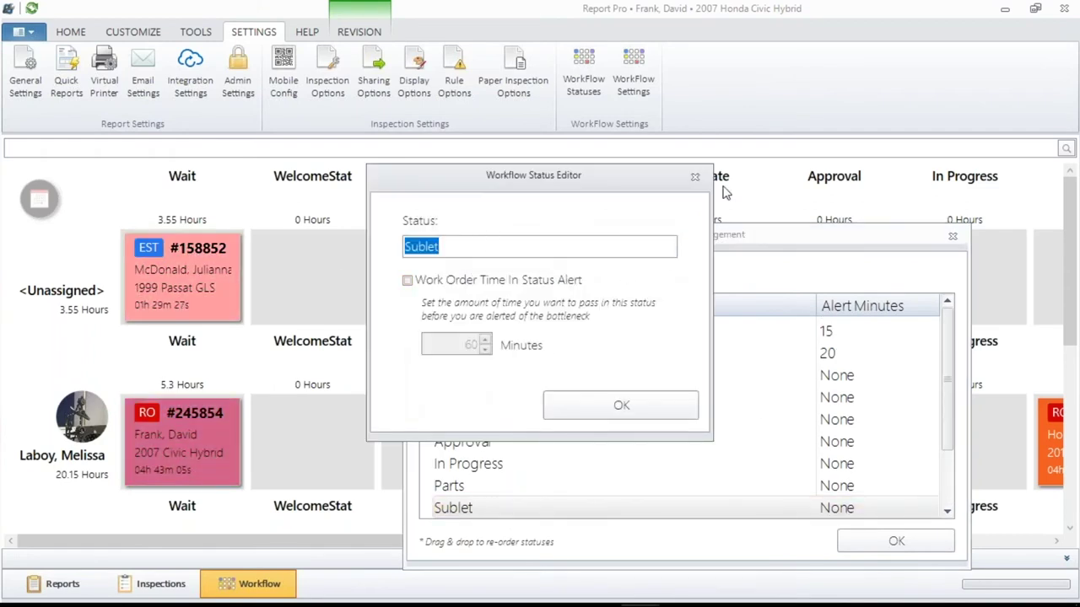
click(696, 176)
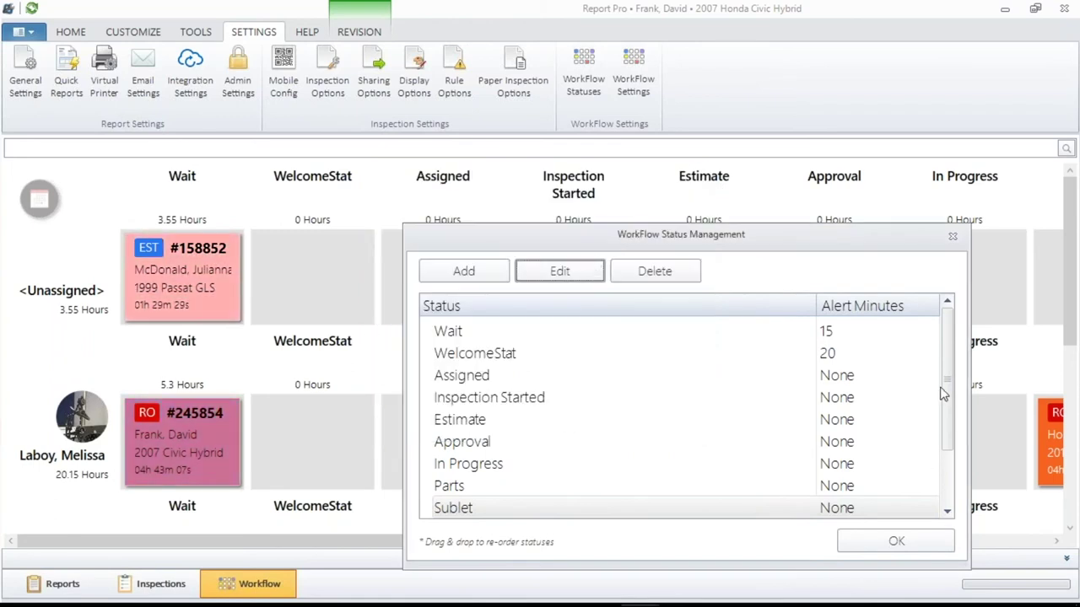
drag(945, 379, 940, 485)
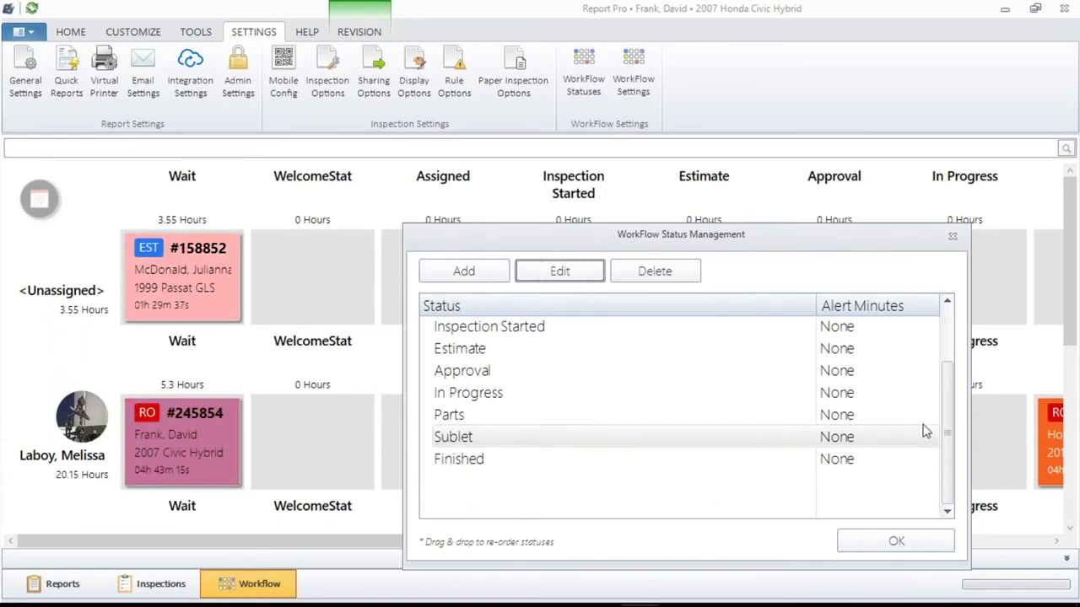
drag(950, 405, 712, 304)
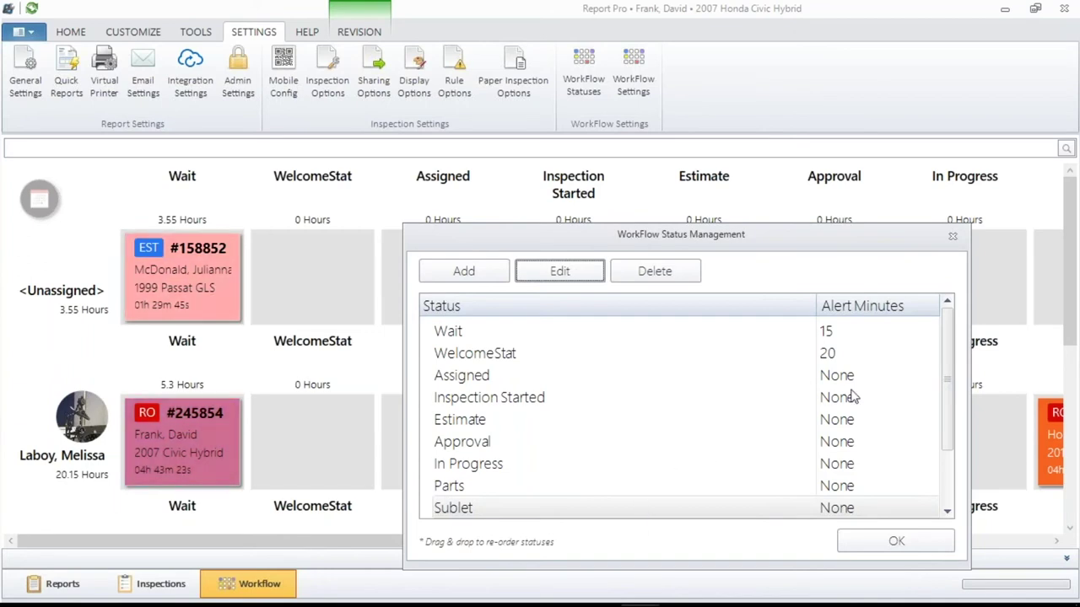
click(952, 236)
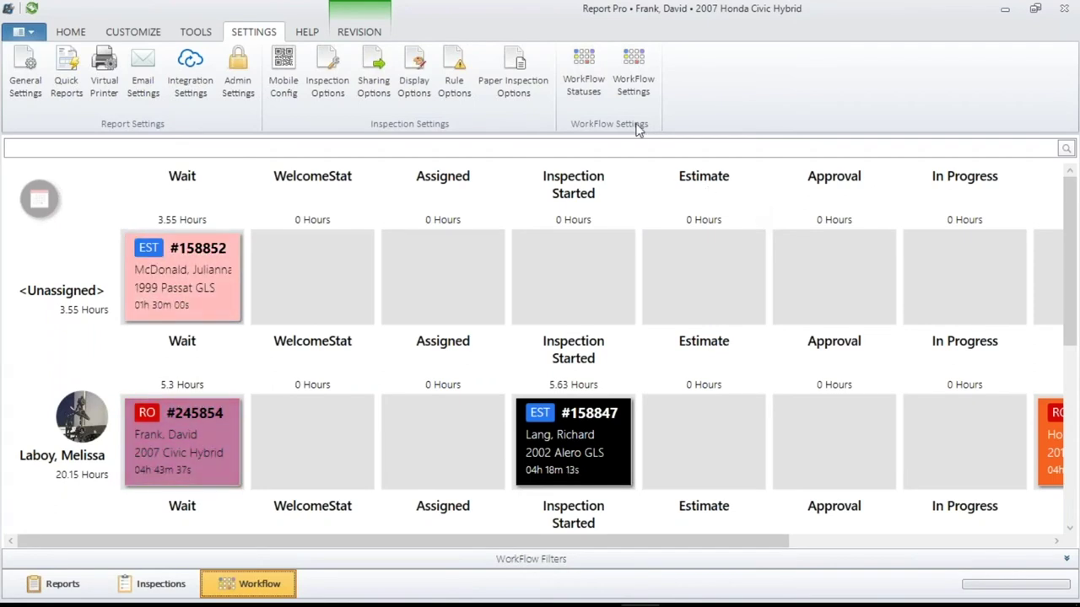
Change the workflow view mode to Technician Only and accept the change for all computers
click(630, 65)
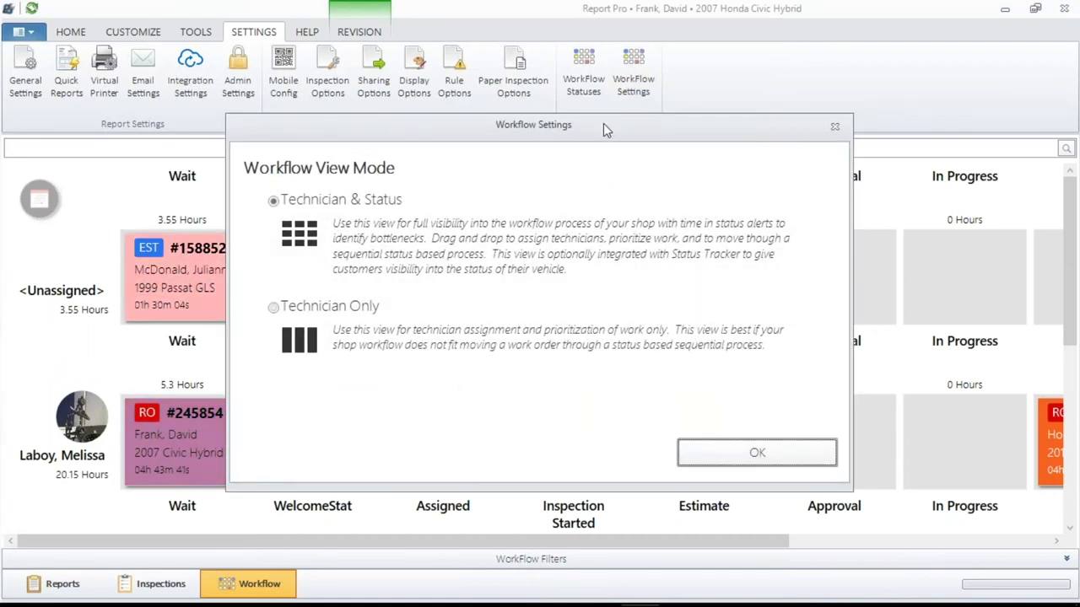
drag(674, 135, 776, 470)
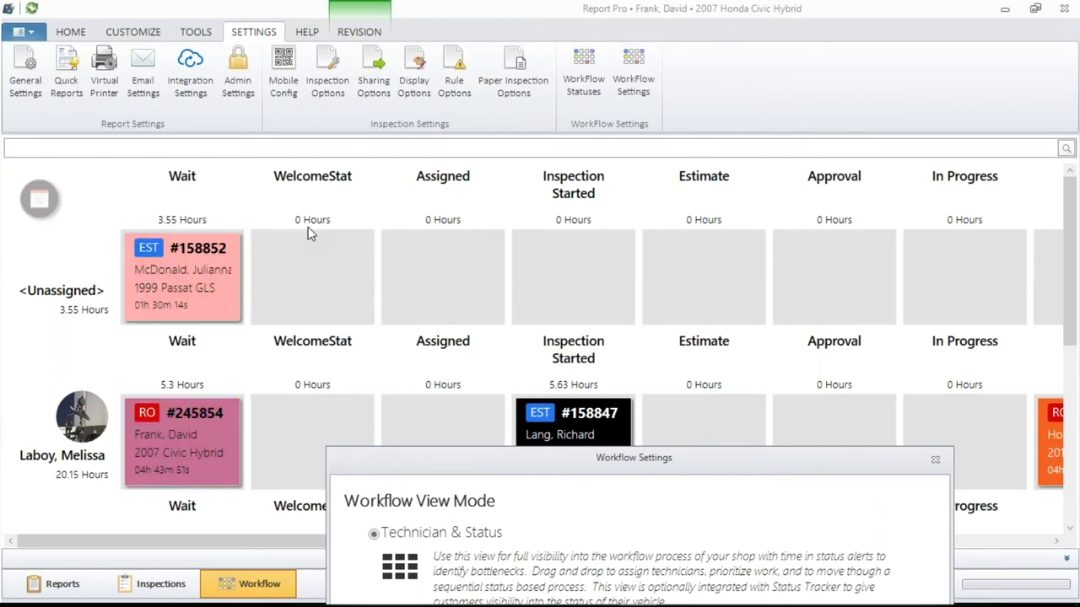
drag(407, 458, 393, 167)
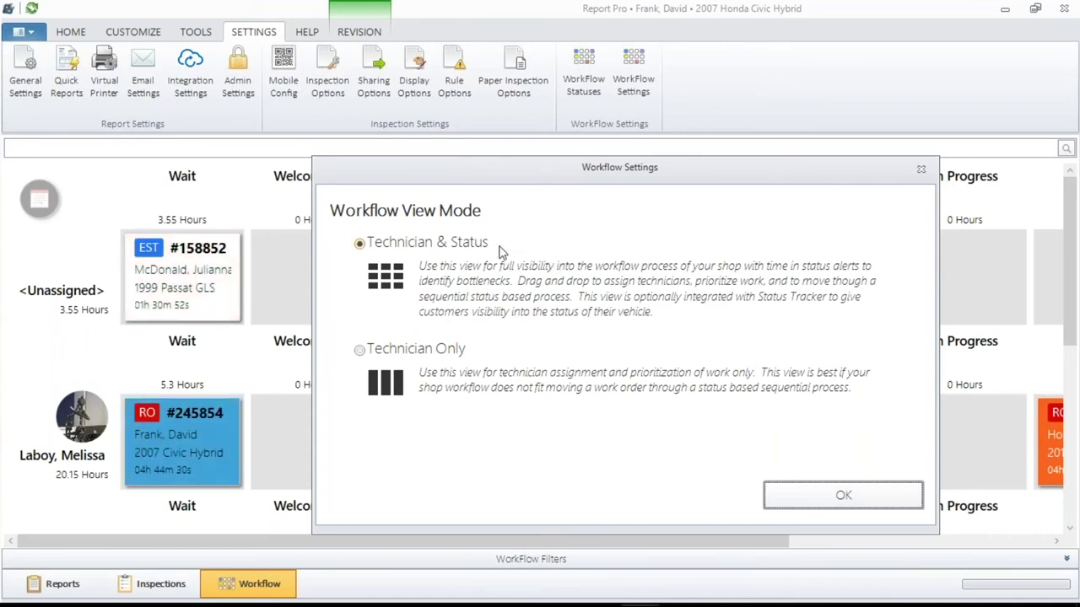
click(361, 357)
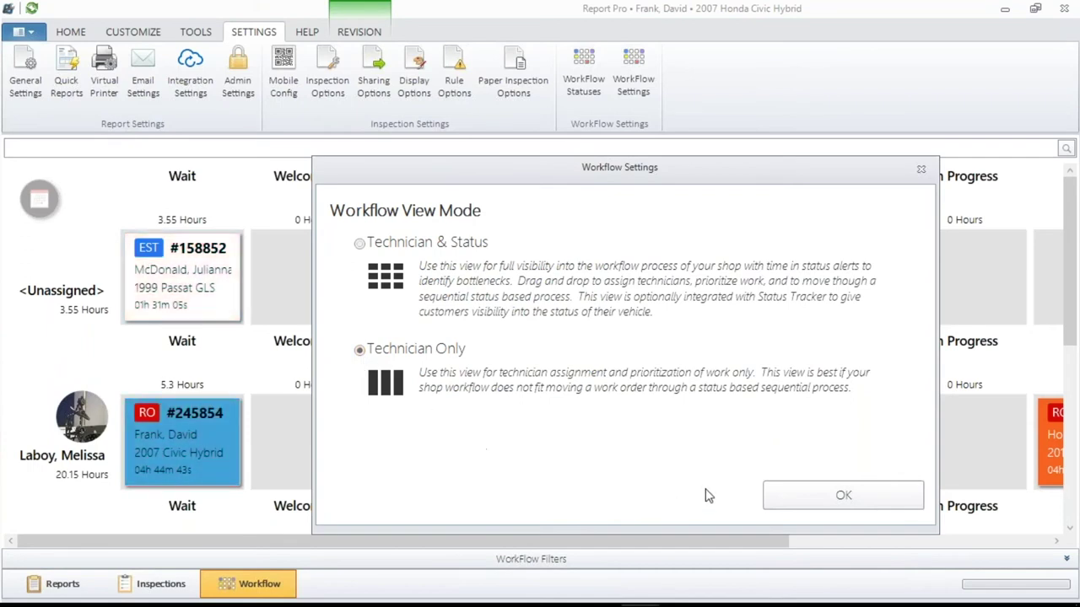
click(804, 506)
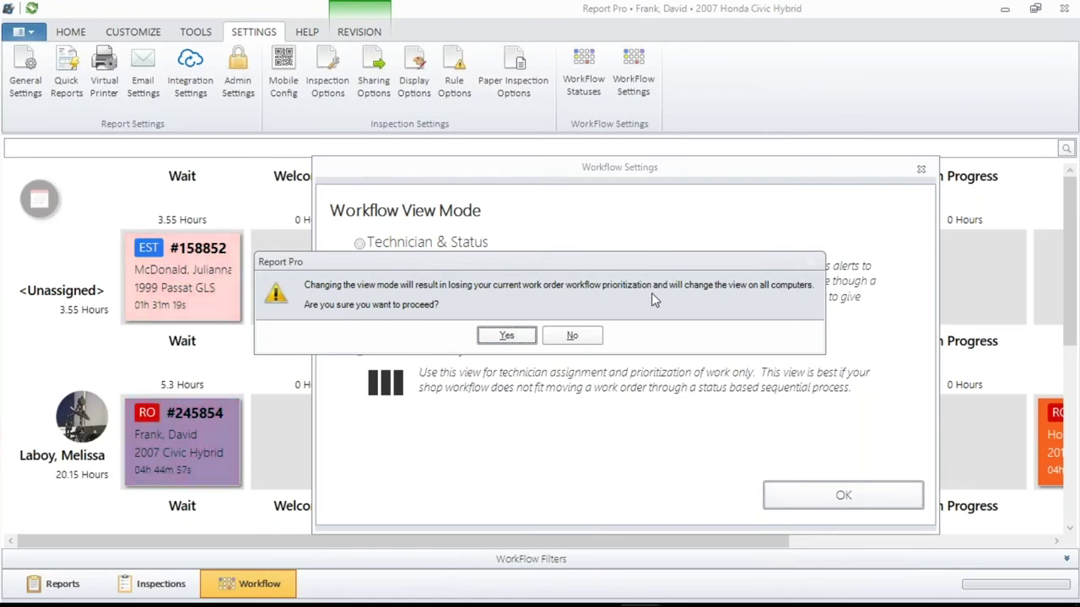
click(498, 336)
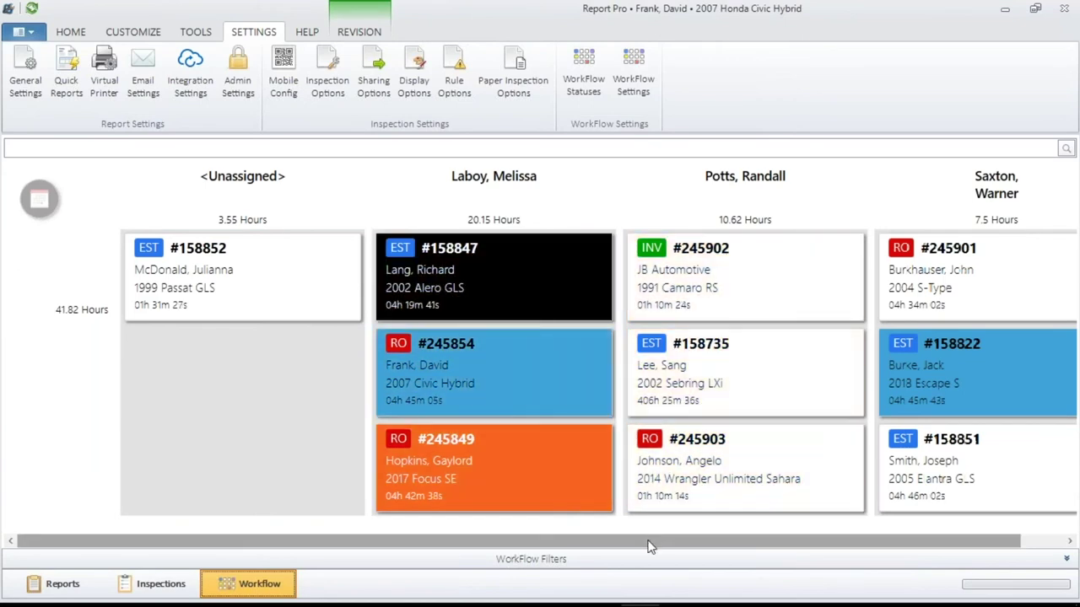
Assign the unassigned 1999 Passat GLS estimate to the first technician as top priority and dismiss the line-item assignment dialog
drag(655, 540, 801, 554)
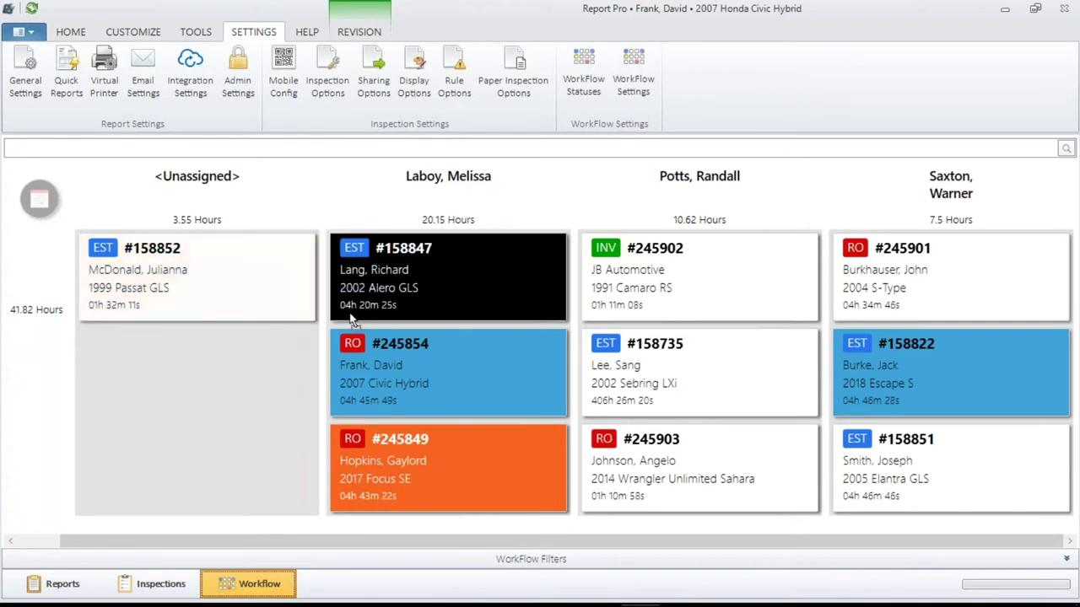
drag(352, 321, 397, 330)
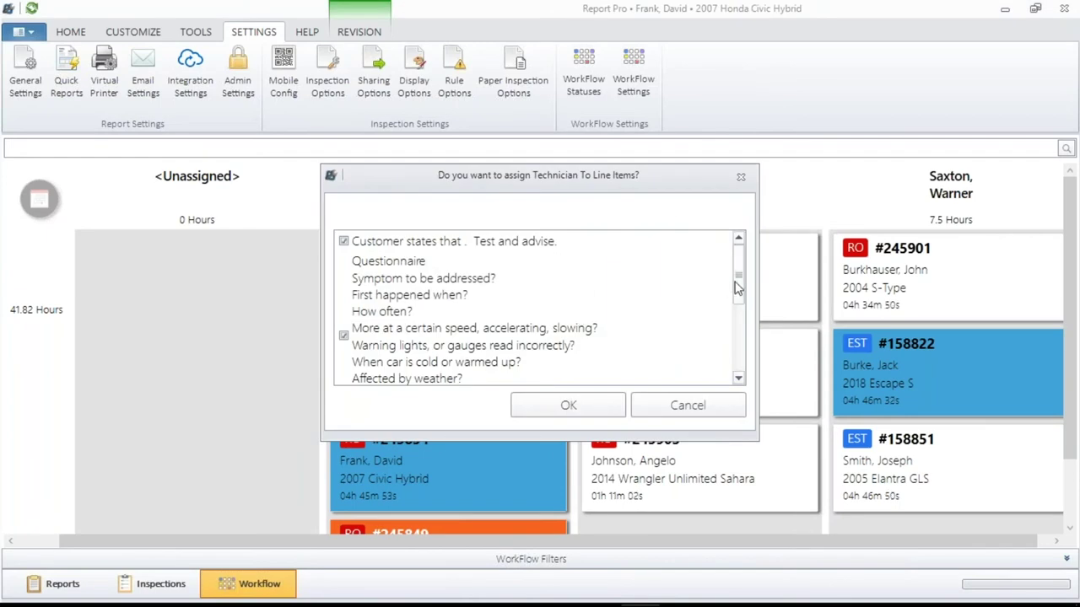
scroll(739, 282, down, 3)
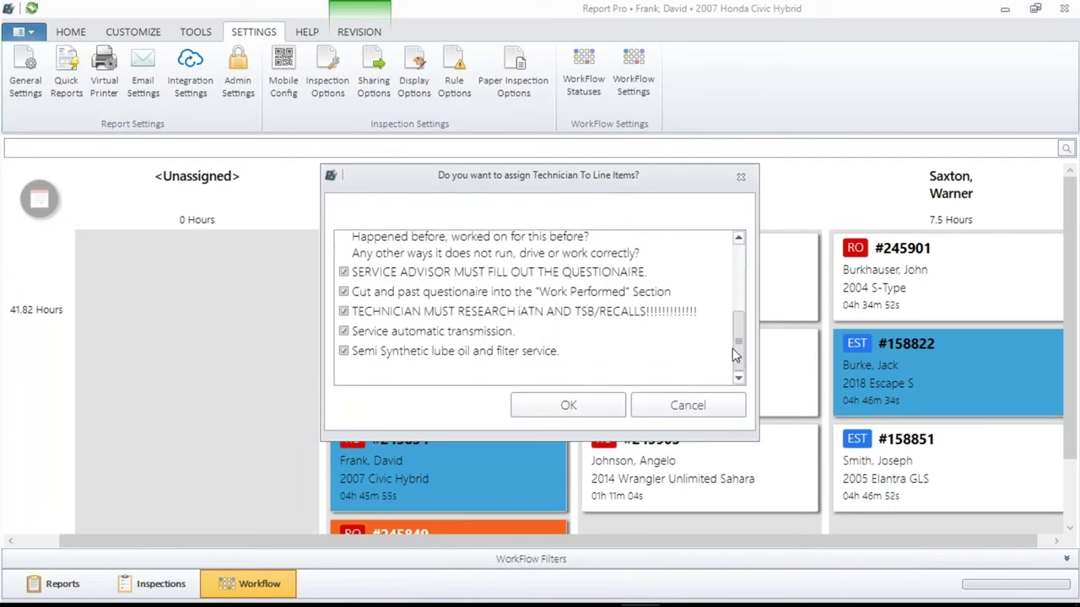
scroll(734, 354, up, 5)
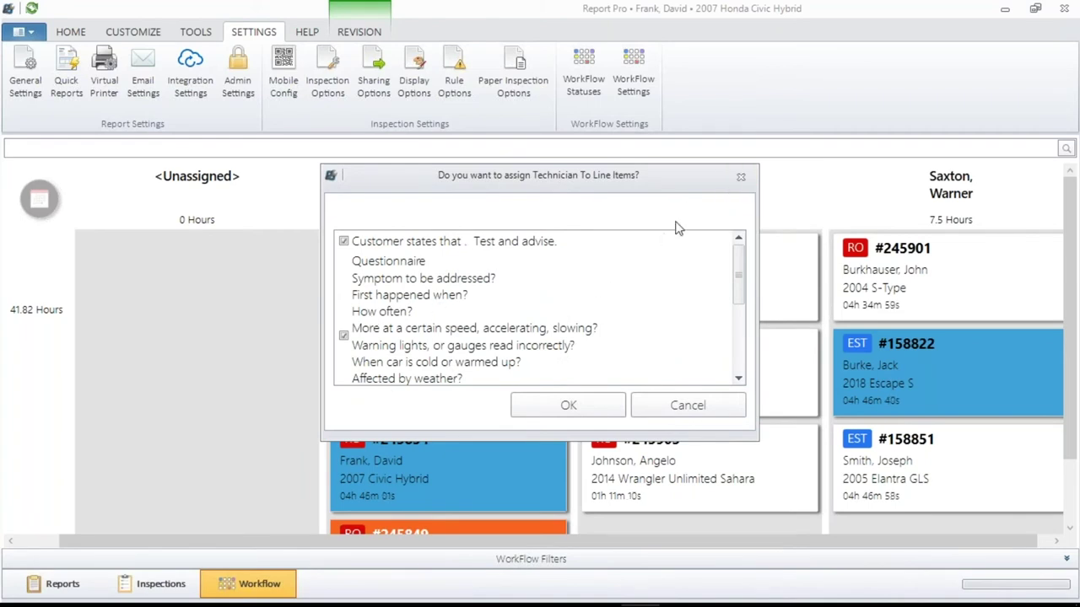
click(741, 178)
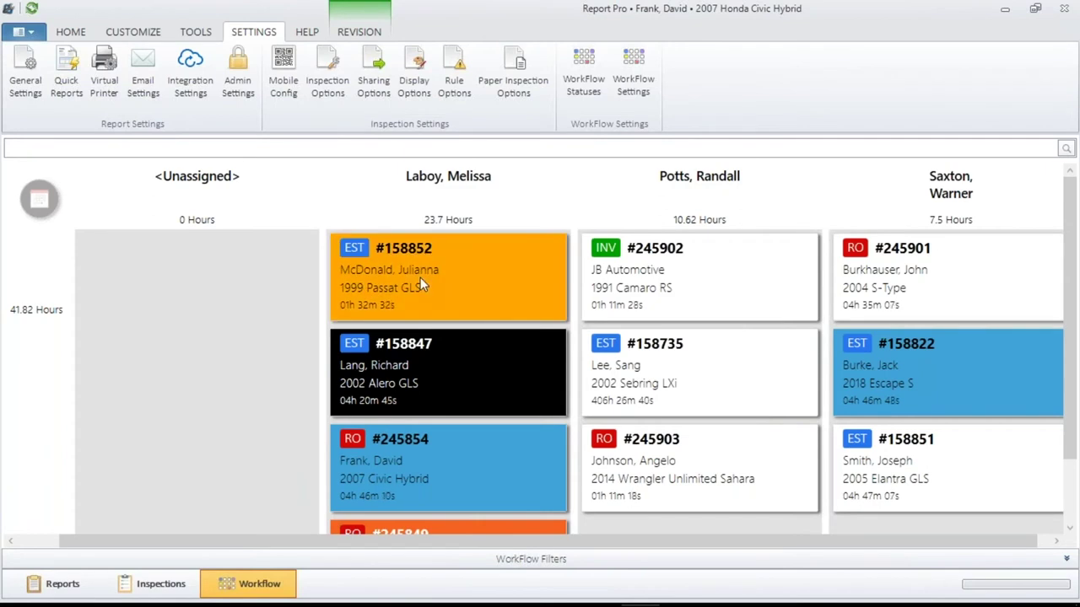
Set the workflow view mode to Technician & Status and accept the change for all computers
click(628, 61)
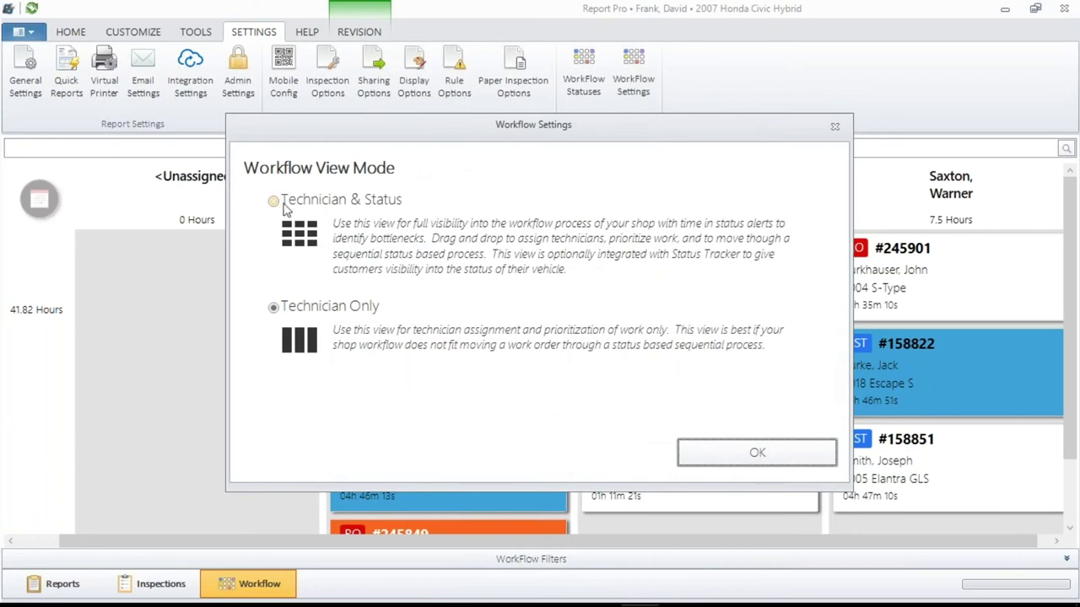
click(274, 203)
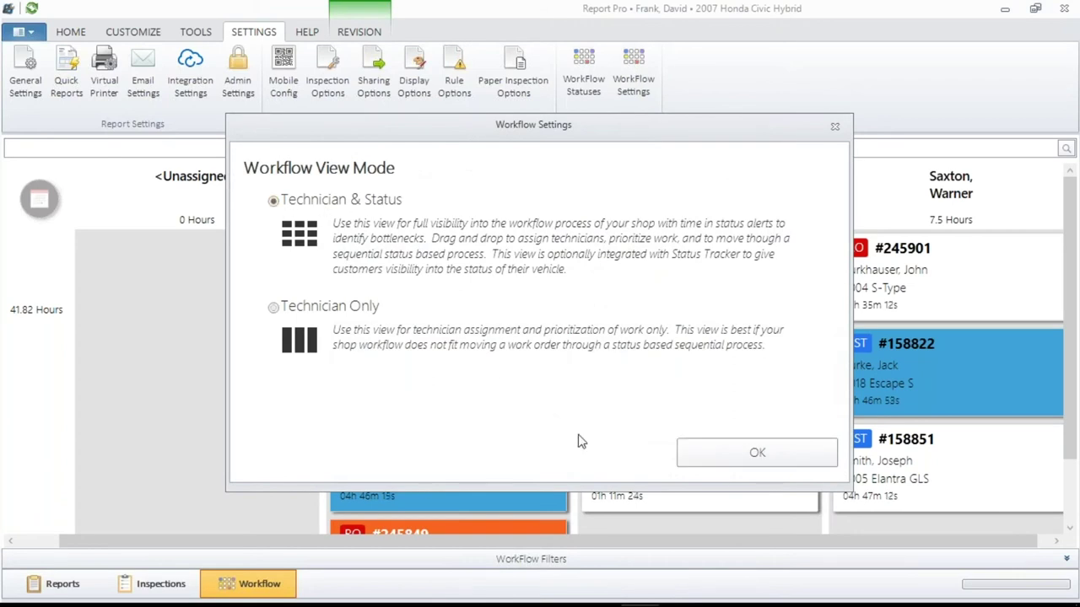
click(720, 465)
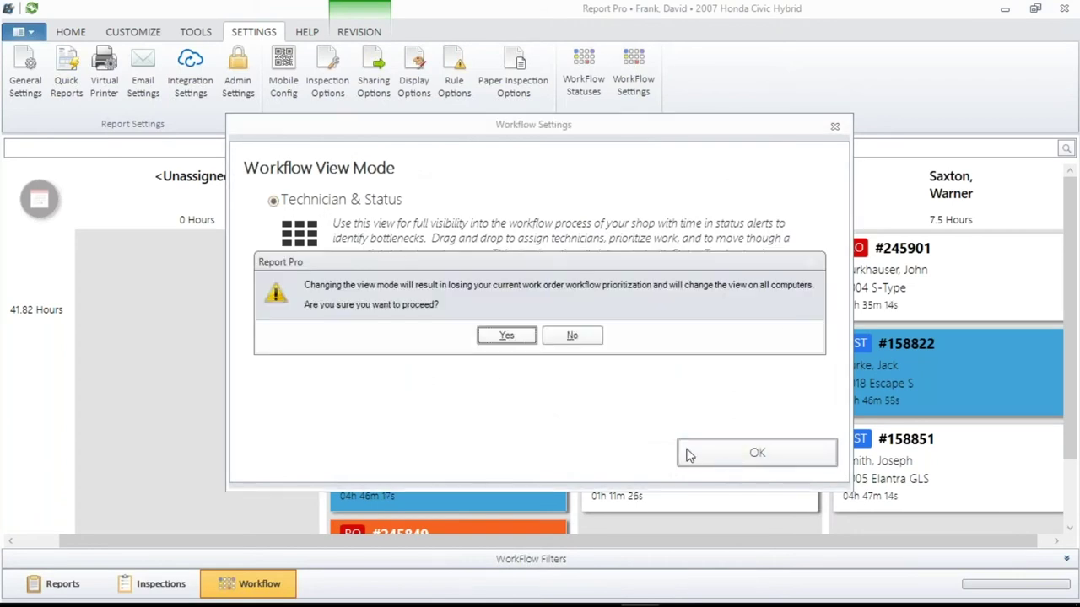
click(496, 340)
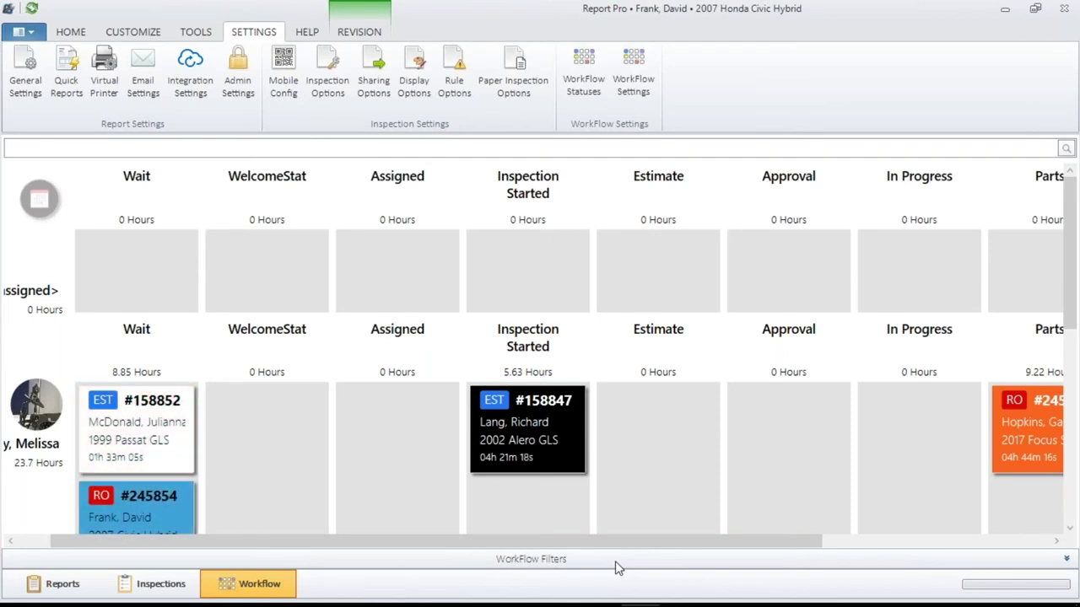
Expand the workflow filters, hide Estimate phase work orders from the board, and show them again
click(1066, 561)
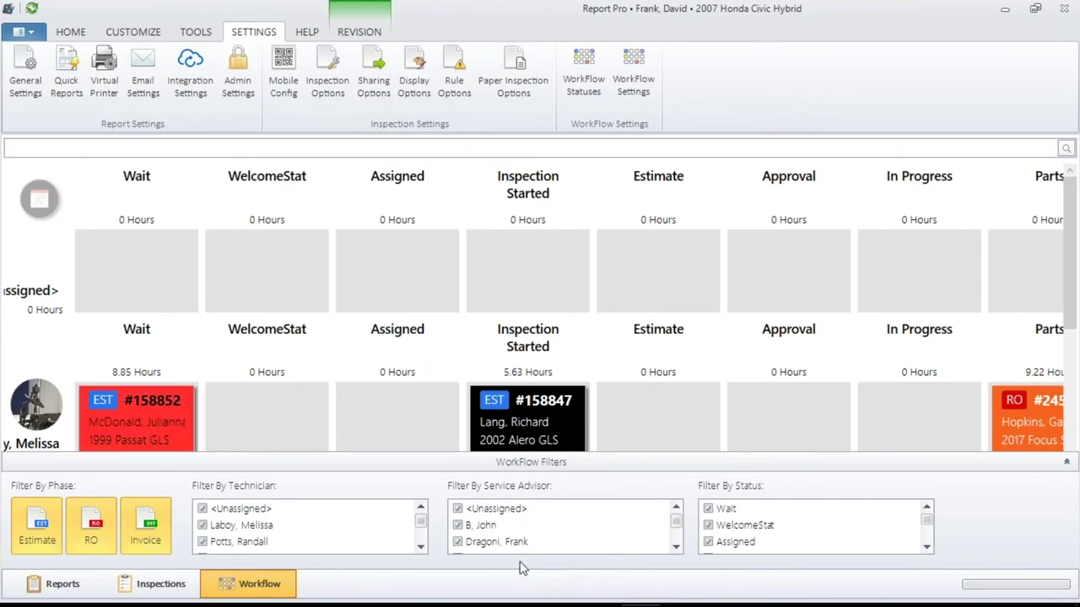
click(36, 533)
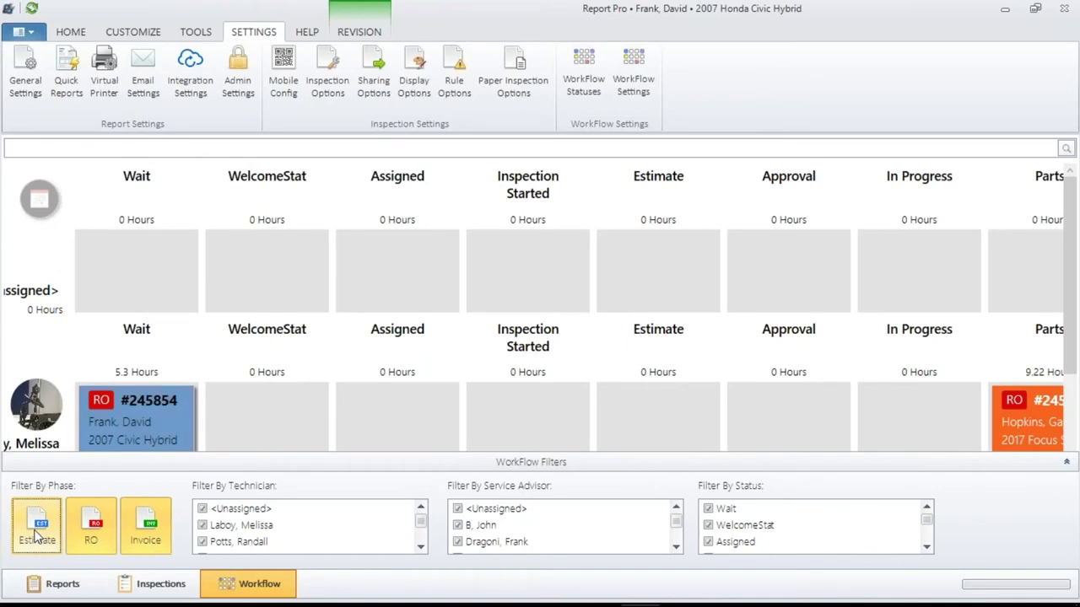
mouse_move(98, 590)
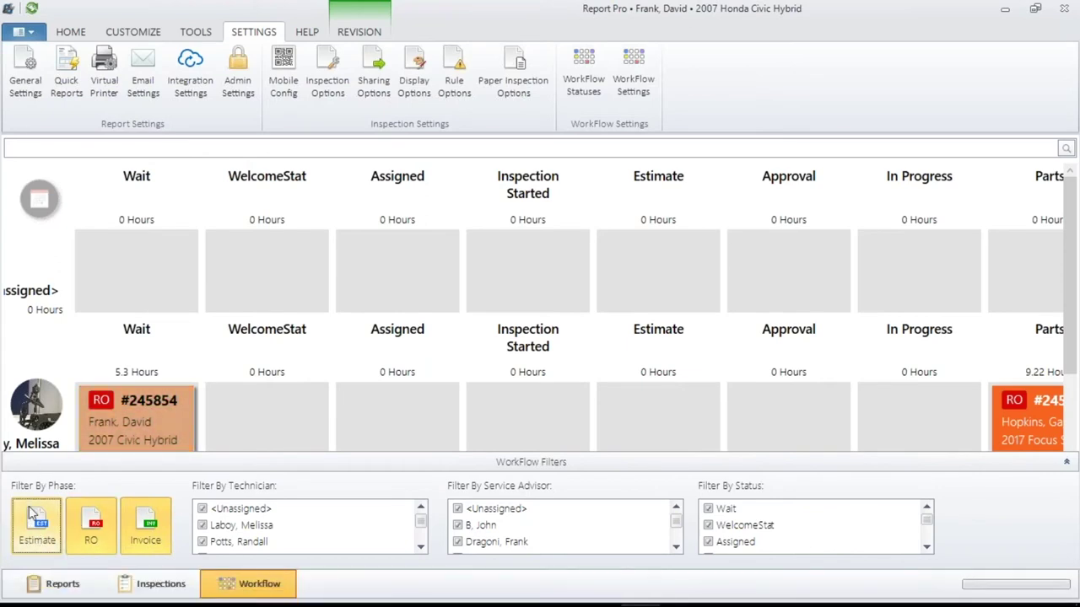
click(32, 527)
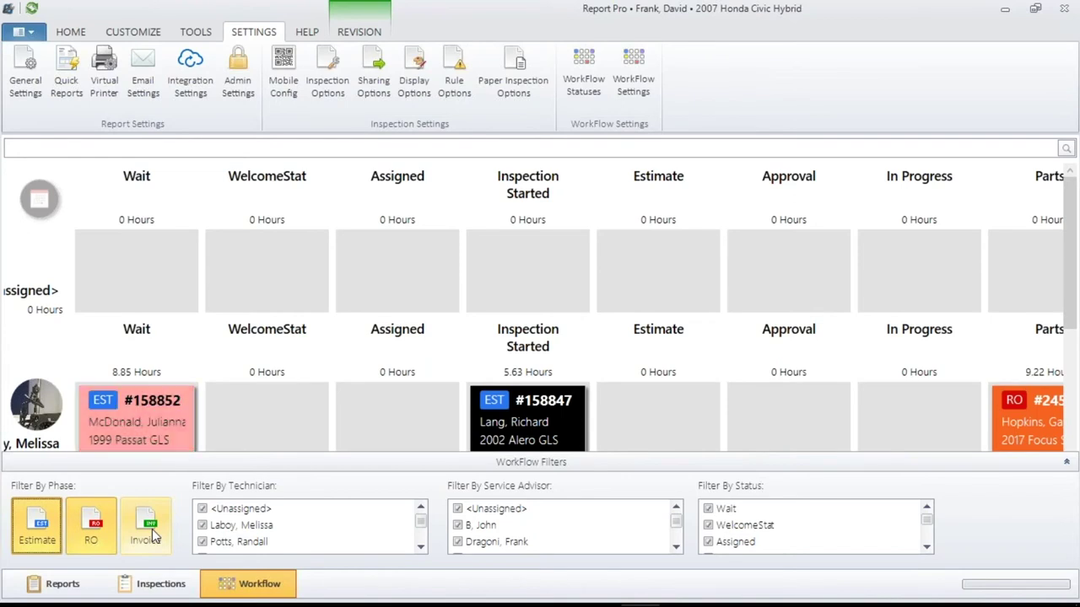
Hide Invoice phase work orders with the phase filter, and show them again
click(152, 535)
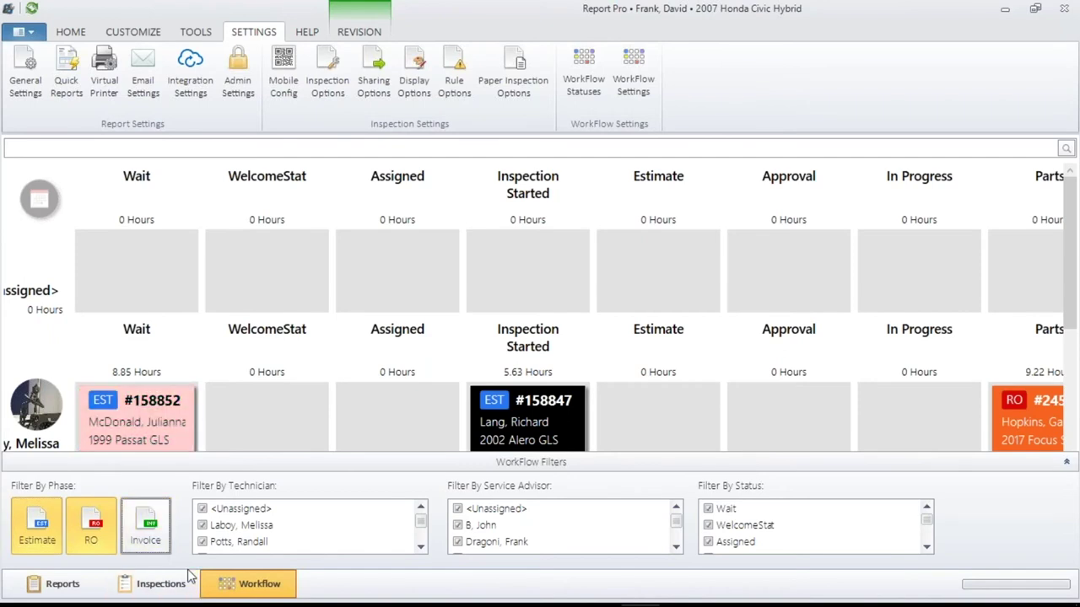
click(163, 533)
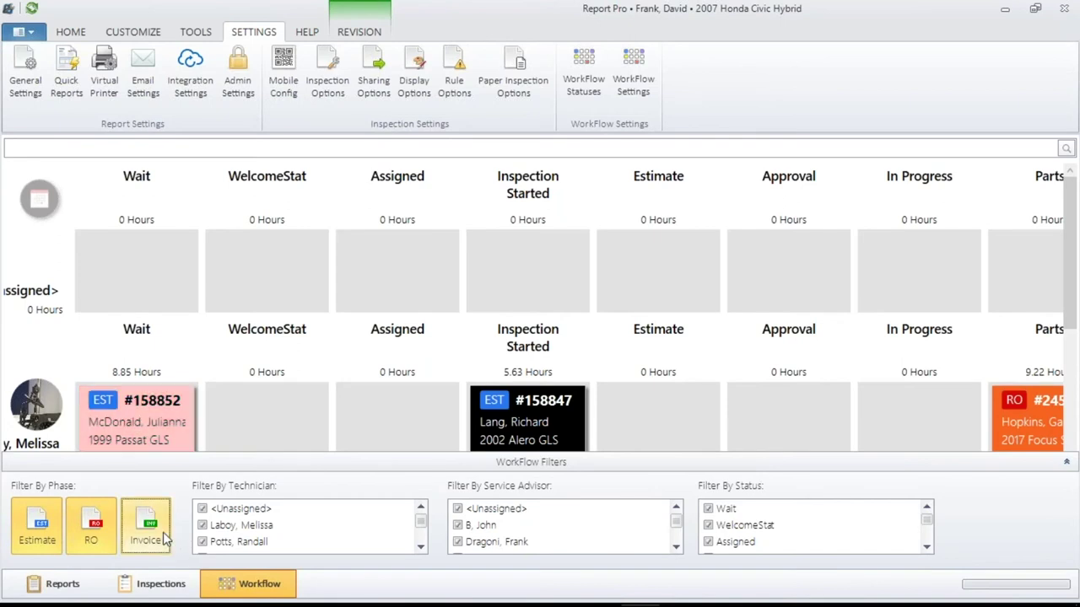
click(22, 531)
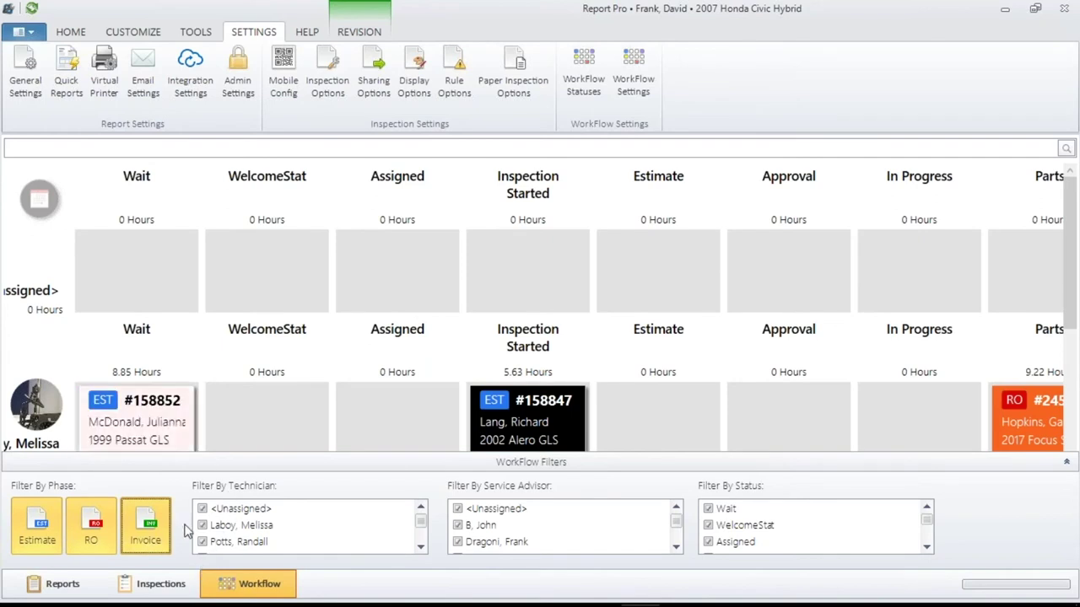
Collapse the workflow filters and examine the work orders in every technician's row on the board
click(1066, 461)
scroll(224, 426, down, 3)
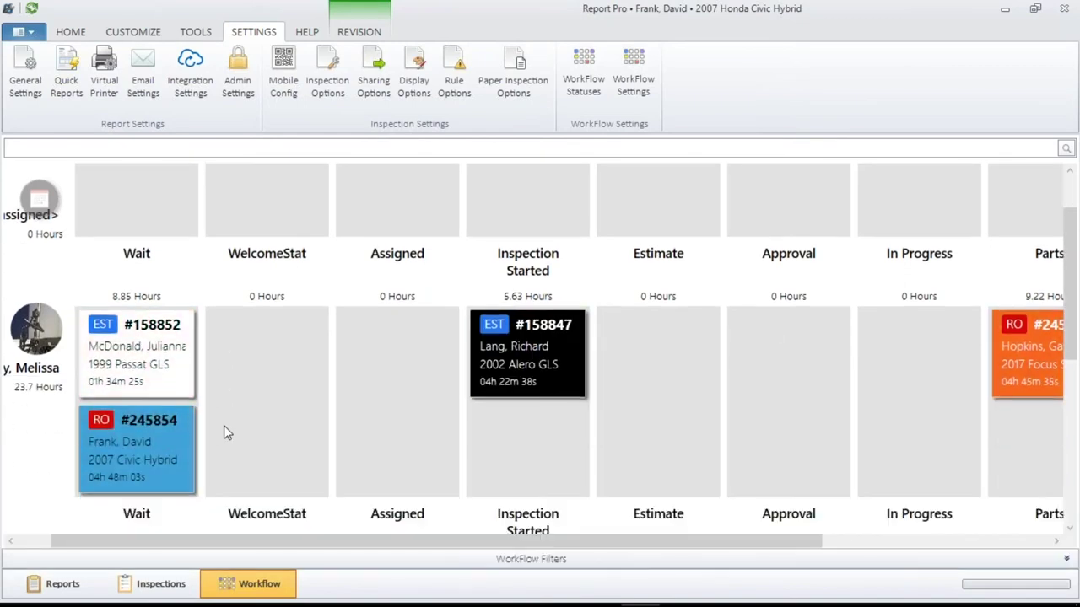
scroll(226, 434, down, 2)
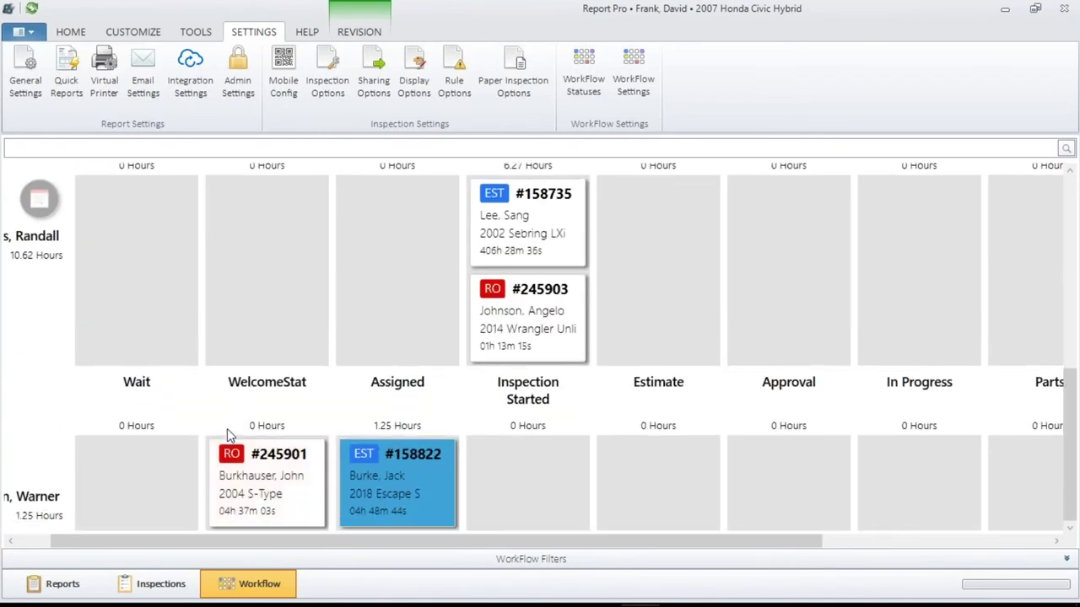
drag(217, 542, 101, 544)
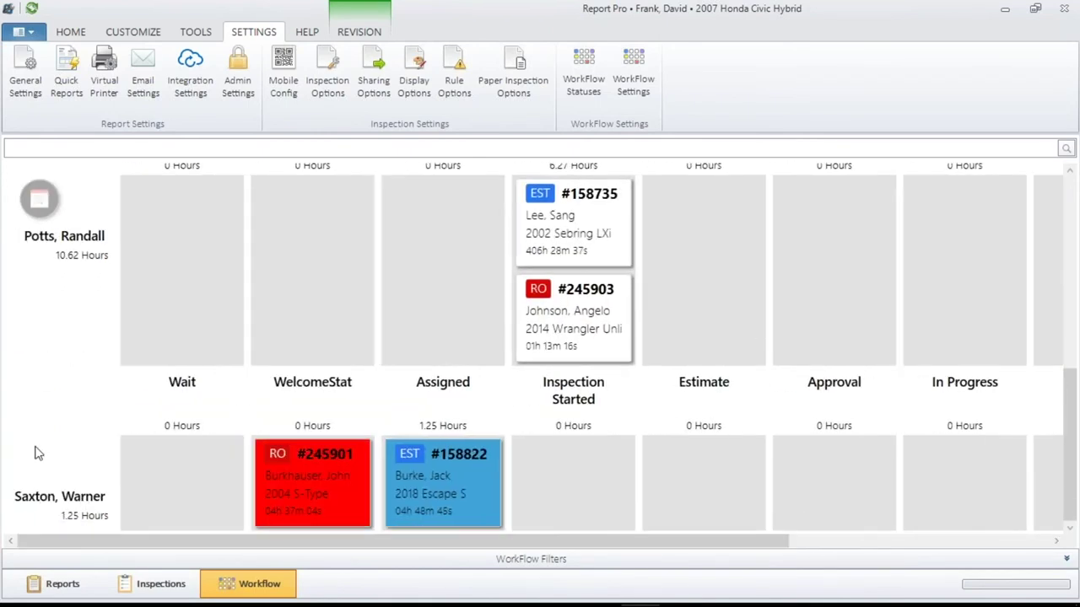
scroll(45, 464, up, 1)
scroll(47, 464, up, 3)
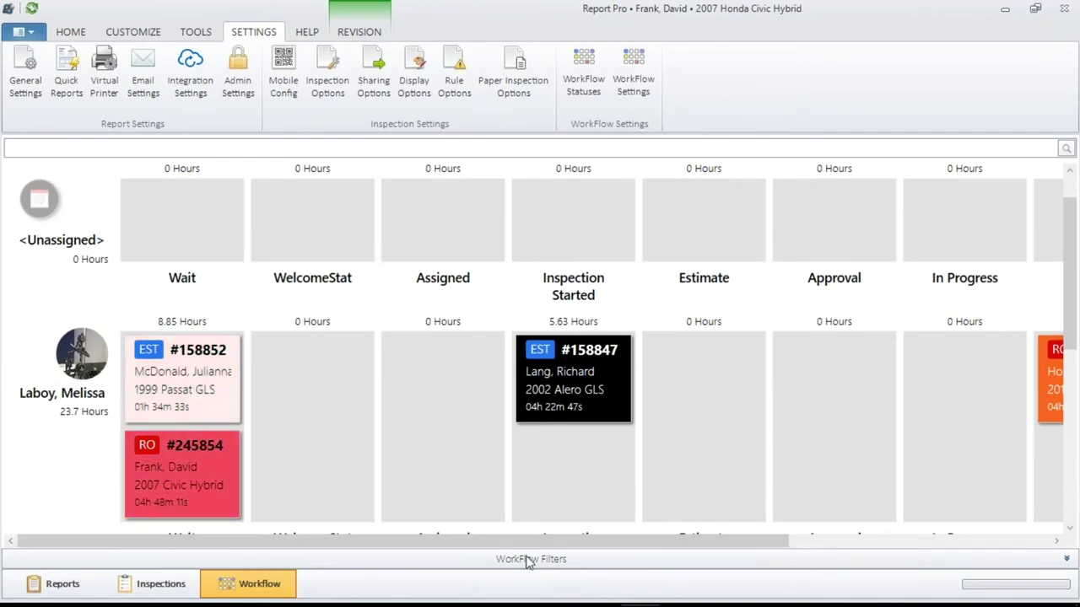
Expand the workflow filters and exclude the last two technicians in the technician filter from the board
click(1066, 560)
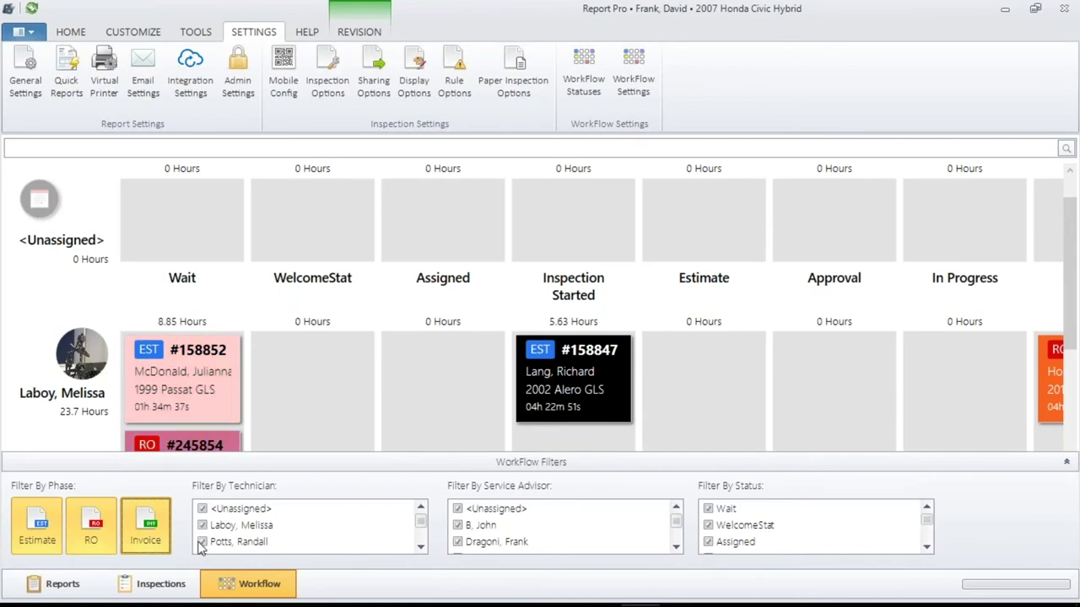
click(421, 547)
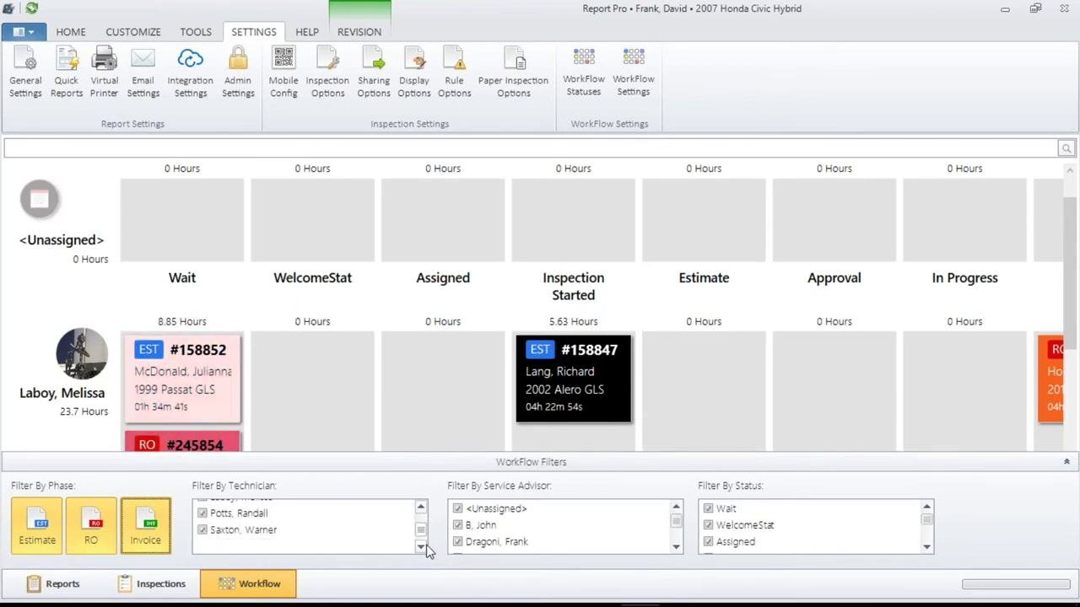
click(202, 522)
click(203, 506)
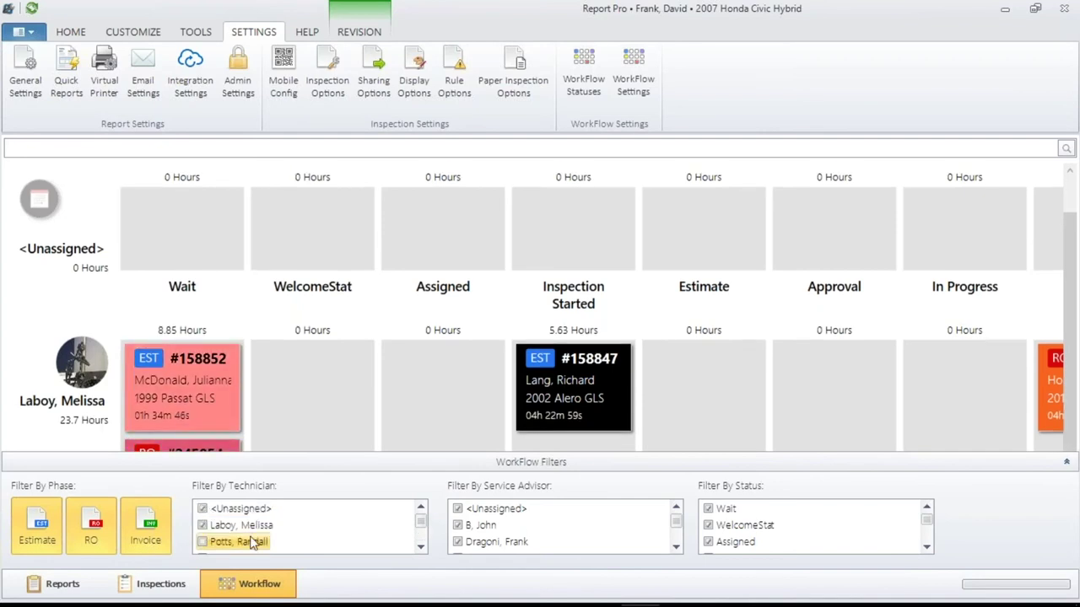
Include the last two technicians in the technician filter again
click(203, 541)
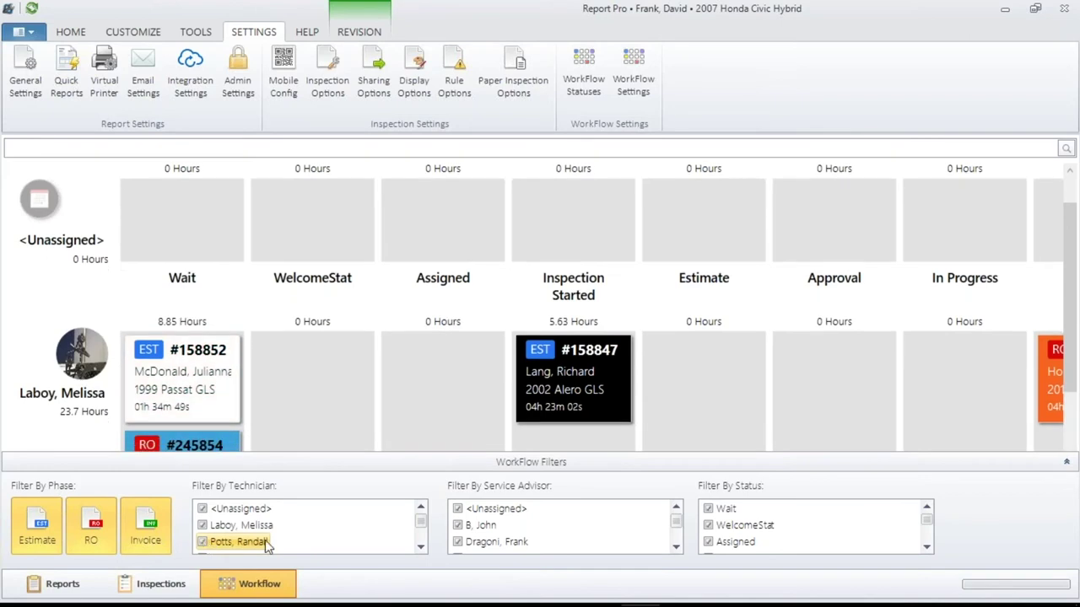
click(420, 550)
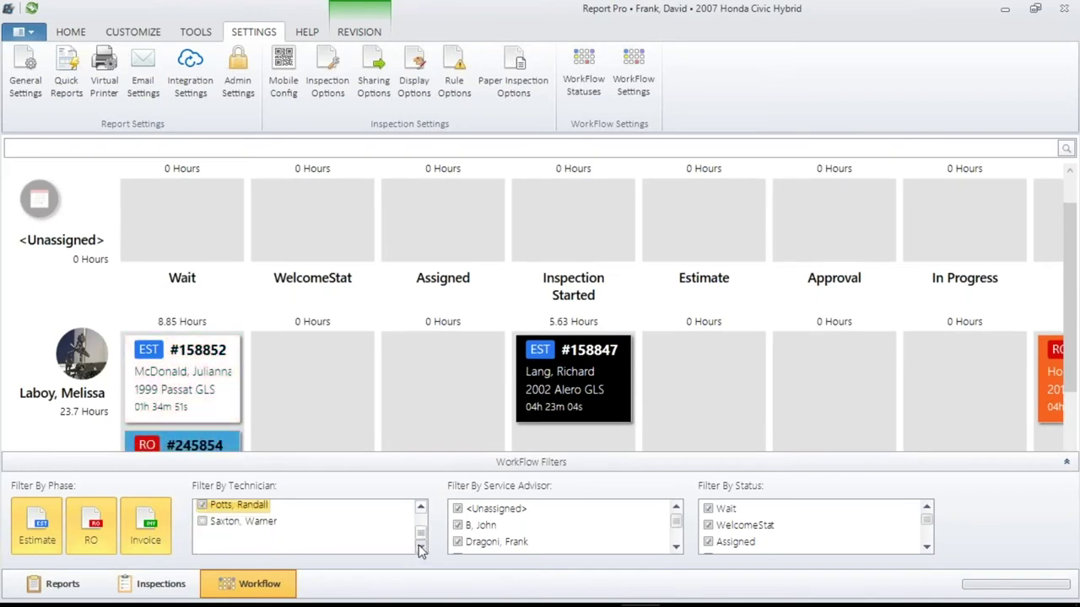
click(202, 522)
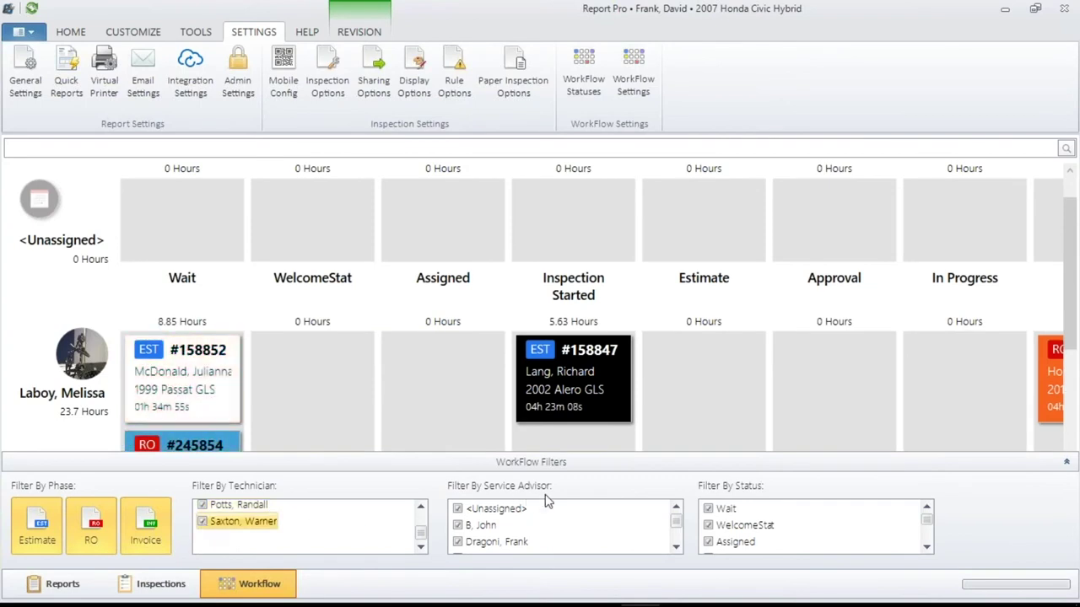
Exclude the last two service advisors in the service advisor filter and check the filtered work orders on the board
click(461, 545)
click(676, 546)
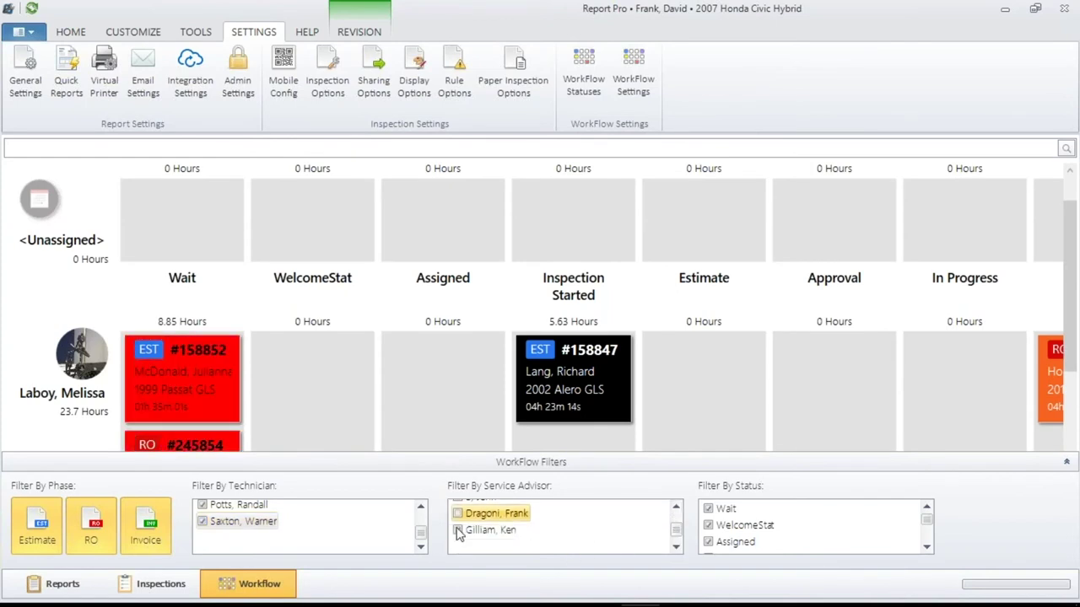
click(458, 531)
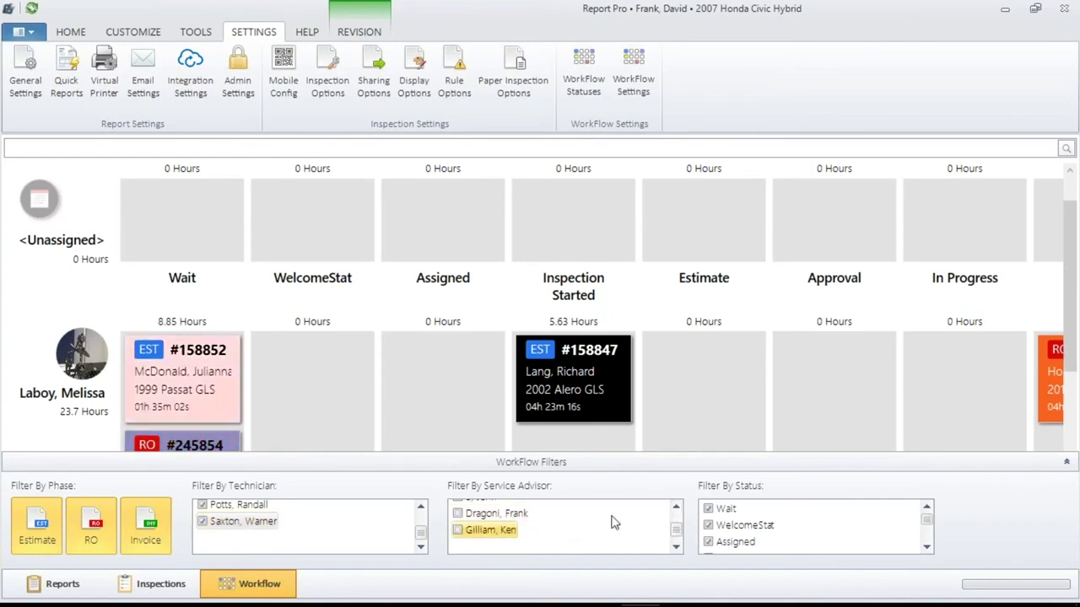
click(676, 508)
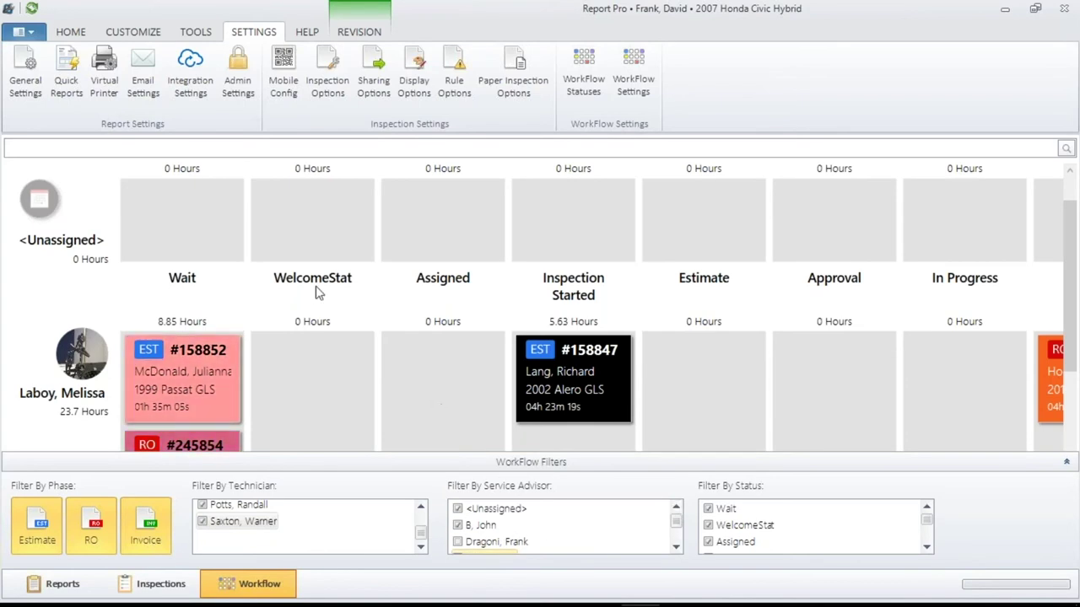
scroll(309, 312, down, 5)
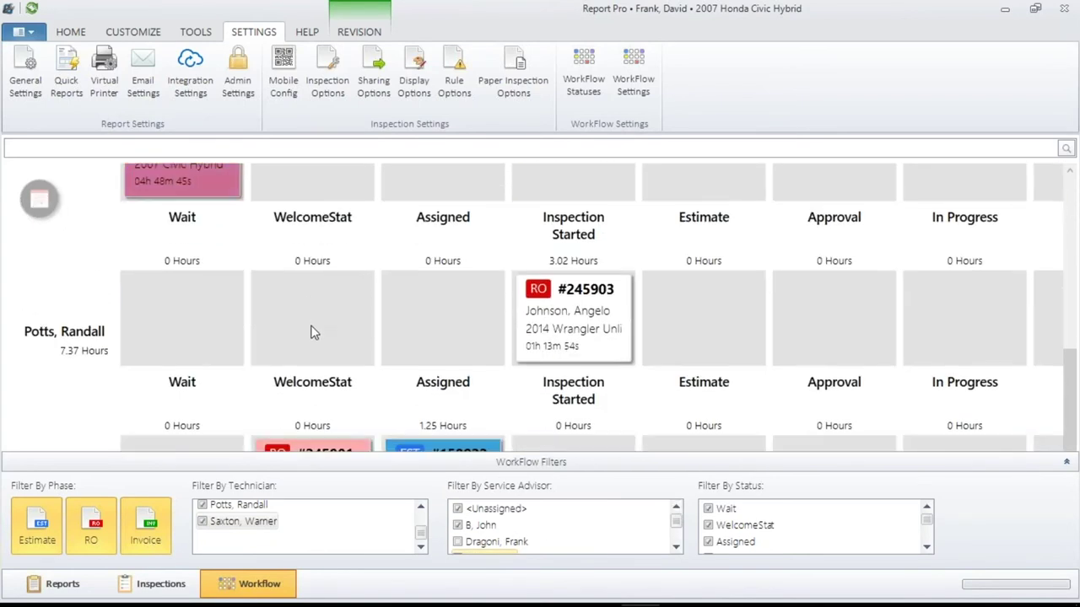
scroll(312, 332, up, 5)
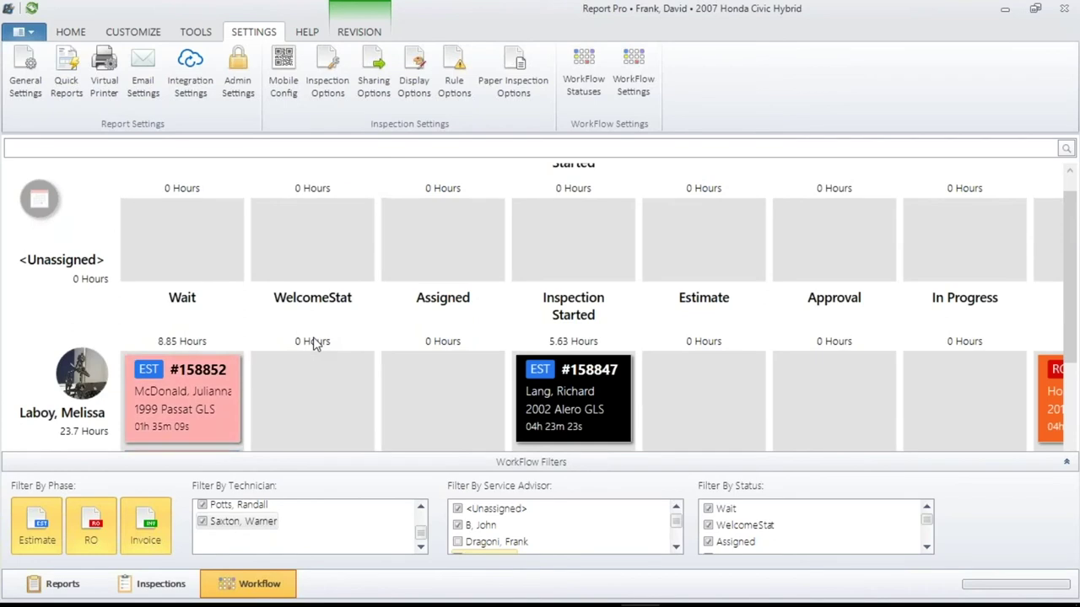
scroll(314, 341, up, 1)
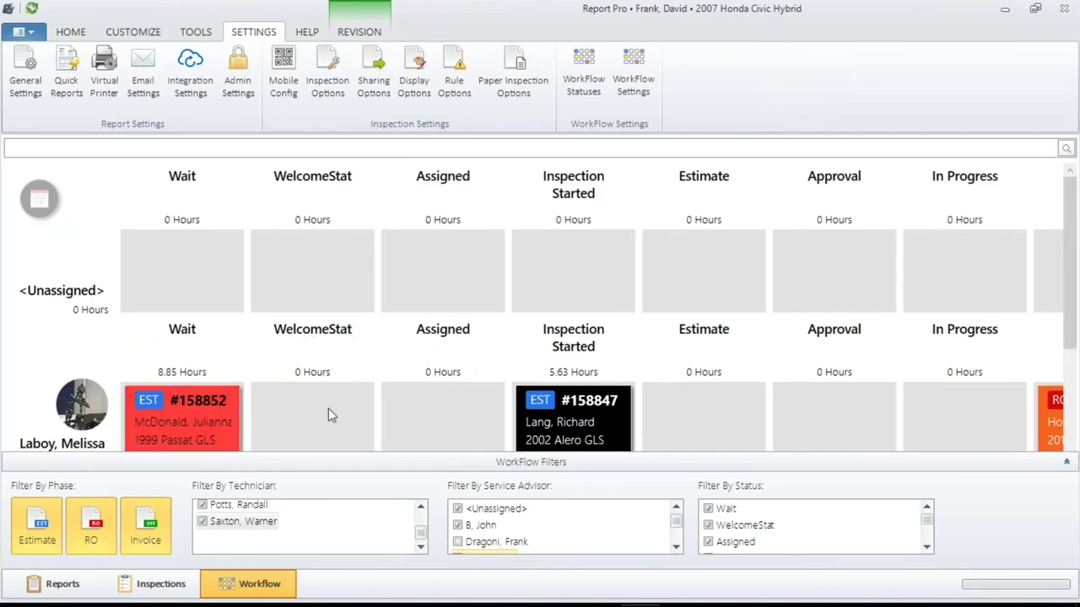
Include the last two service advisors in the service advisor filter again
click(459, 544)
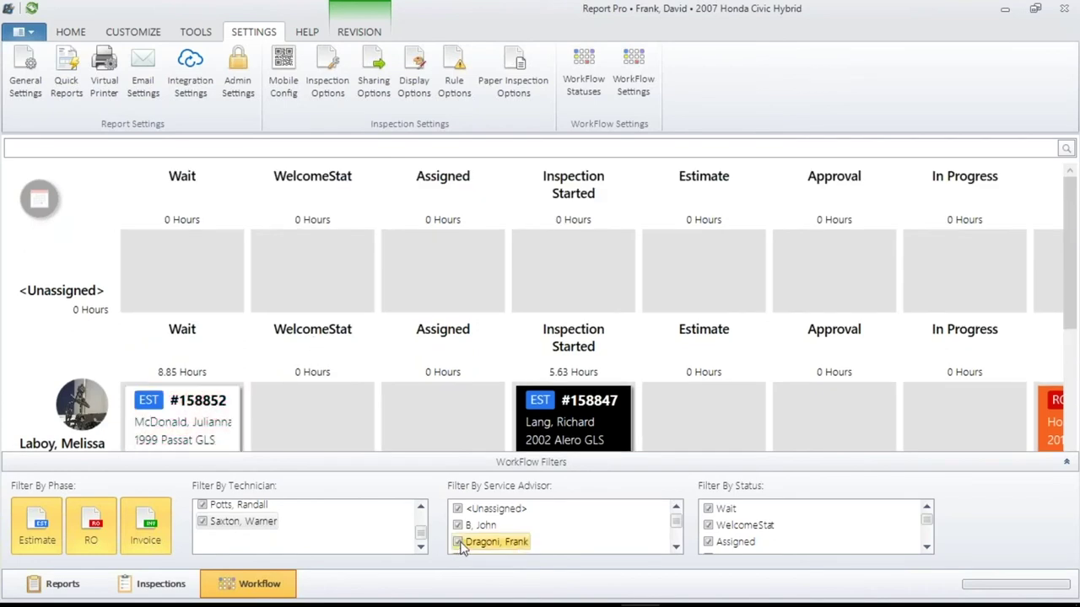
click(677, 548)
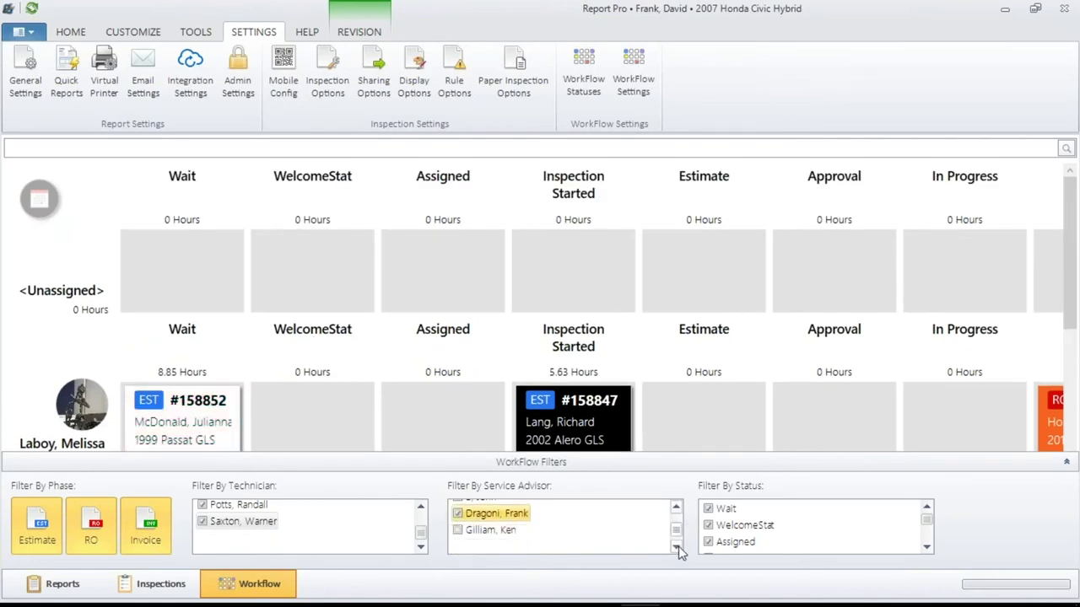
click(458, 530)
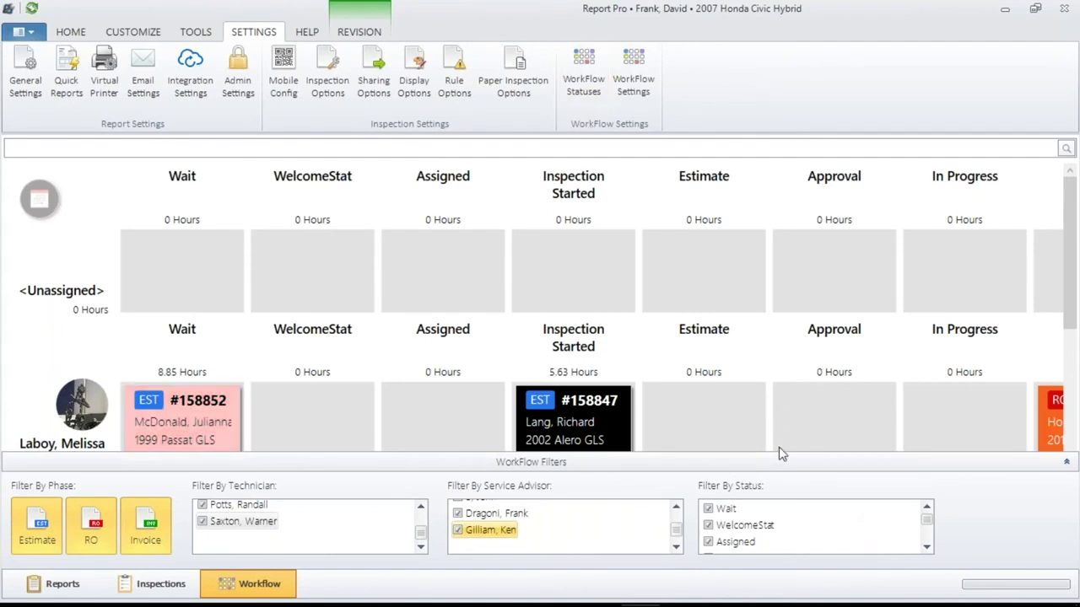
Review the statuses in the status filter and check which ones are included on the workflow board
click(927, 547)
click(927, 547)
click(927, 547)
click(927, 547)
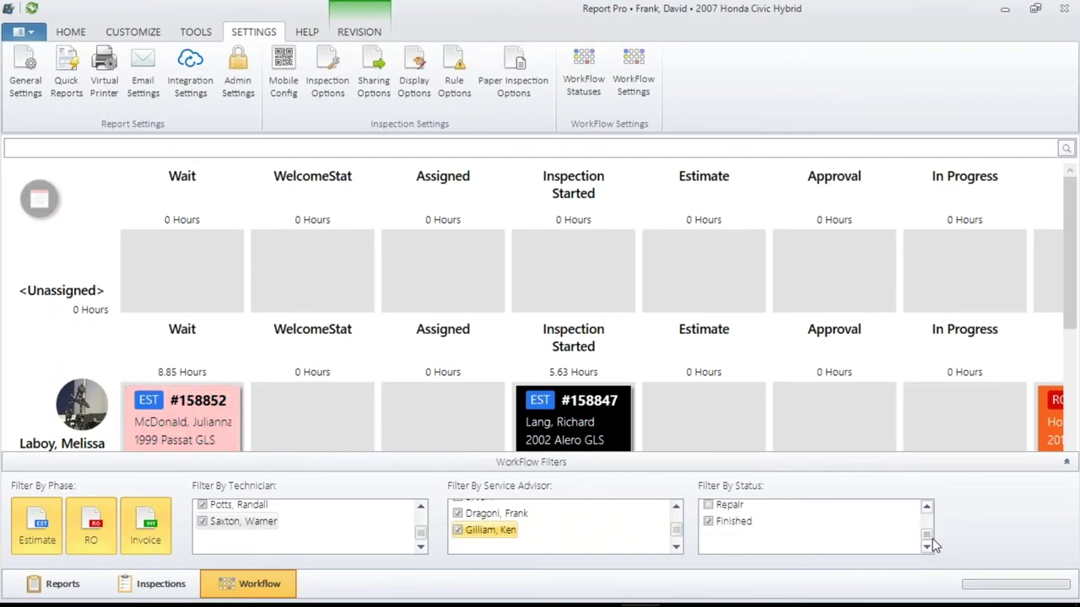
click(927, 509)
click(927, 508)
click(927, 508)
click(927, 508)
click(927, 509)
click(927, 508)
click(927, 509)
click(927, 508)
click(927, 509)
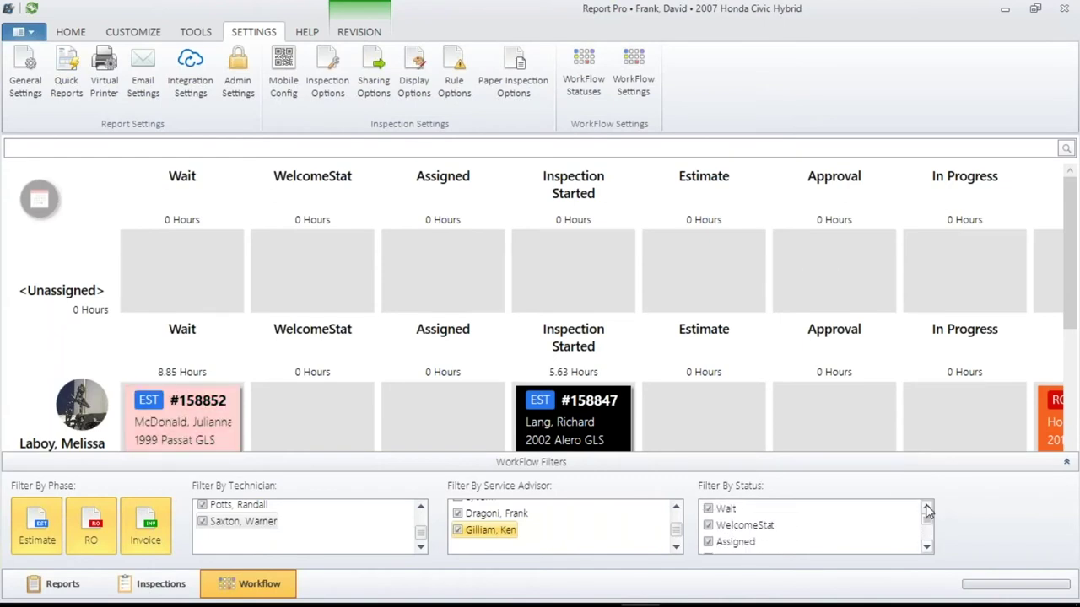
click(927, 549)
click(927, 549)
click(927, 549)
click(927, 549)
click(927, 550)
click(927, 549)
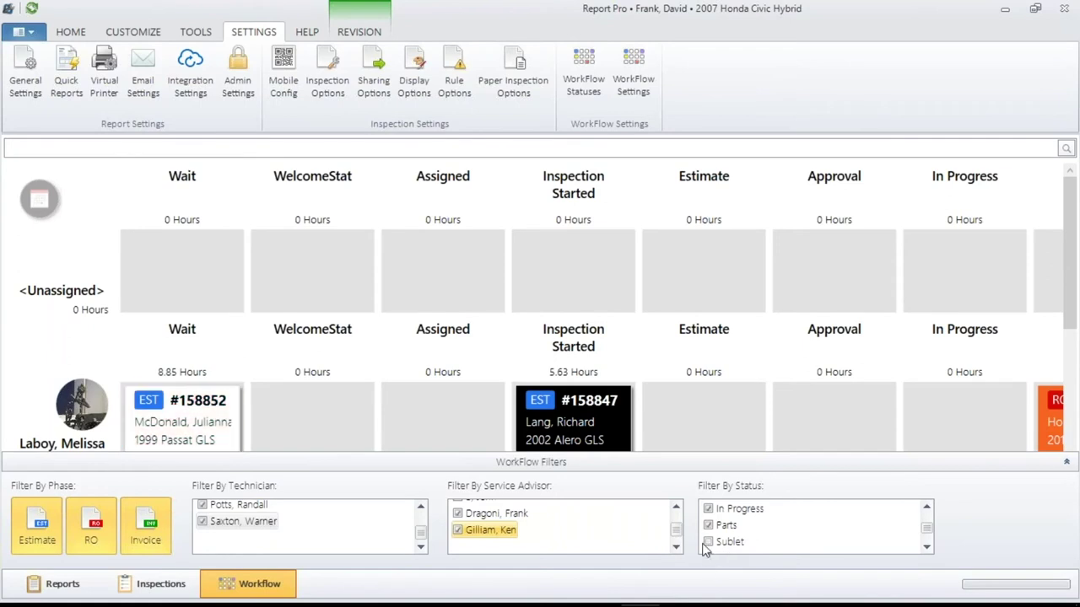
Include the Sublet status in the status filter and check its column on the board with the filters collapsed
click(1066, 461)
drag(779, 546, 709, 544)
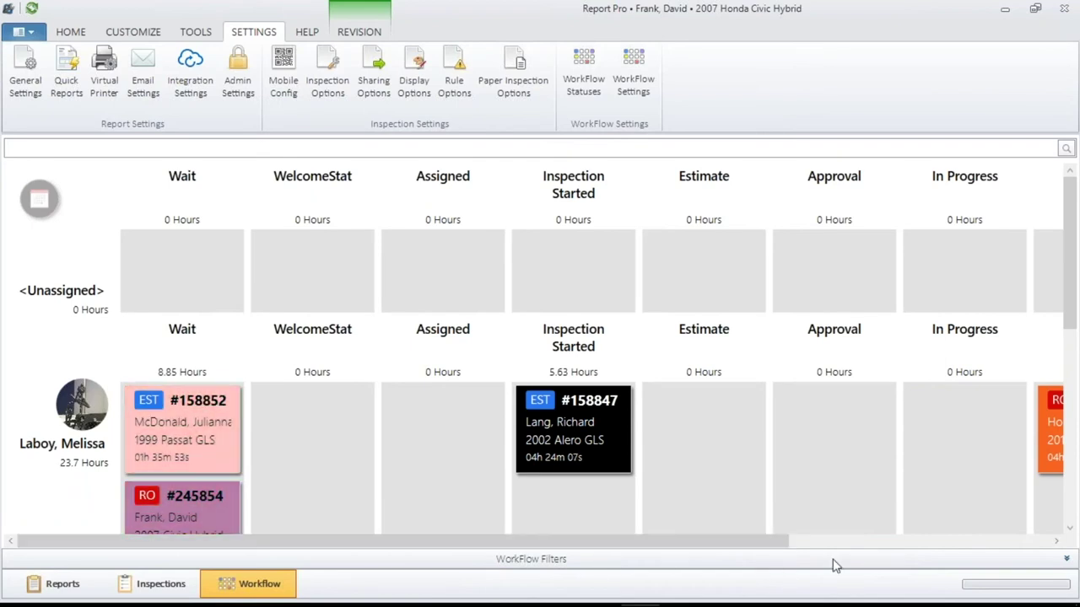
click(1067, 559)
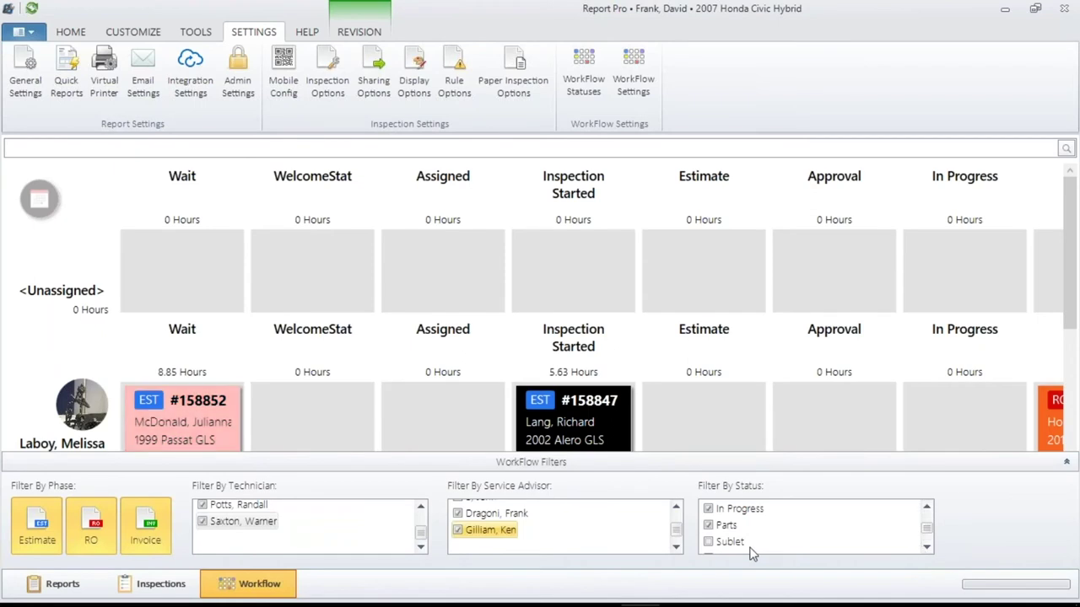
click(708, 543)
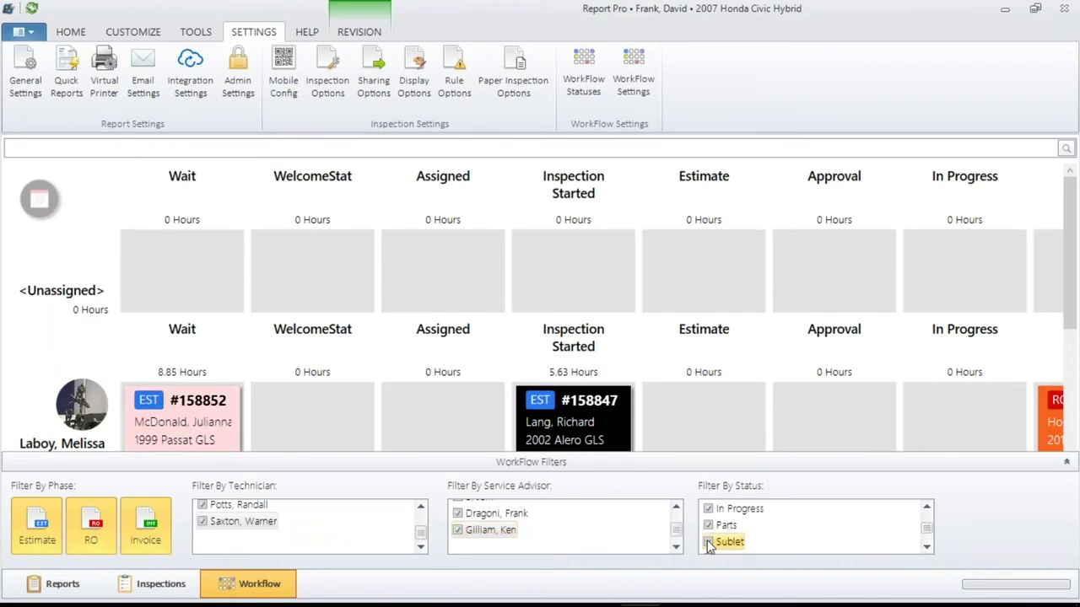
click(927, 549)
click(1067, 463)
drag(743, 541, 939, 541)
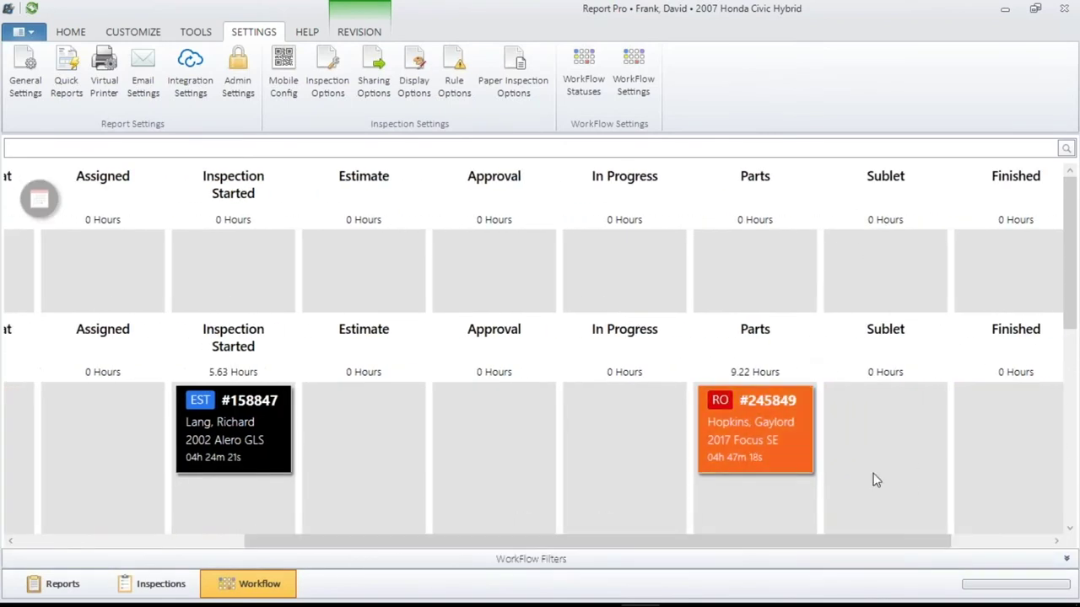
Expand the workflow filters, exclude the Sublet status from the board, and collapse the filters again
click(1066, 558)
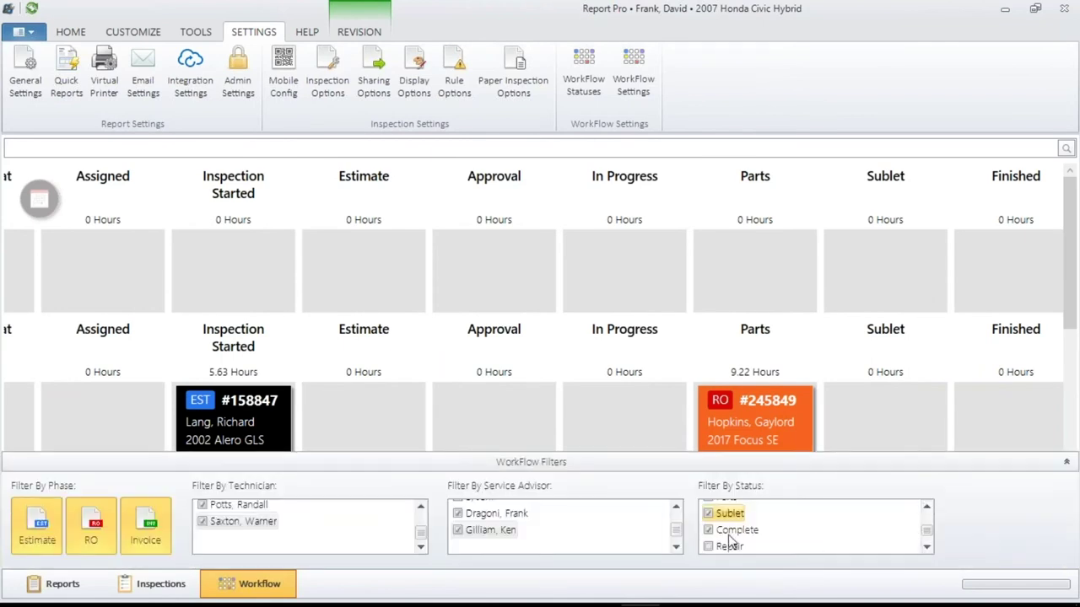
click(927, 550)
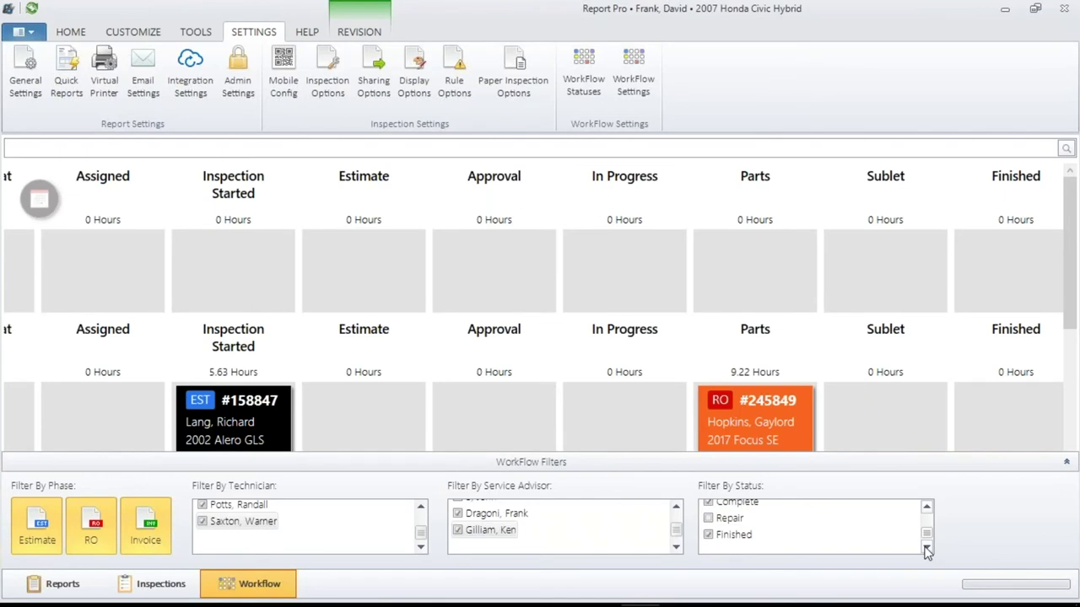
click(927, 507)
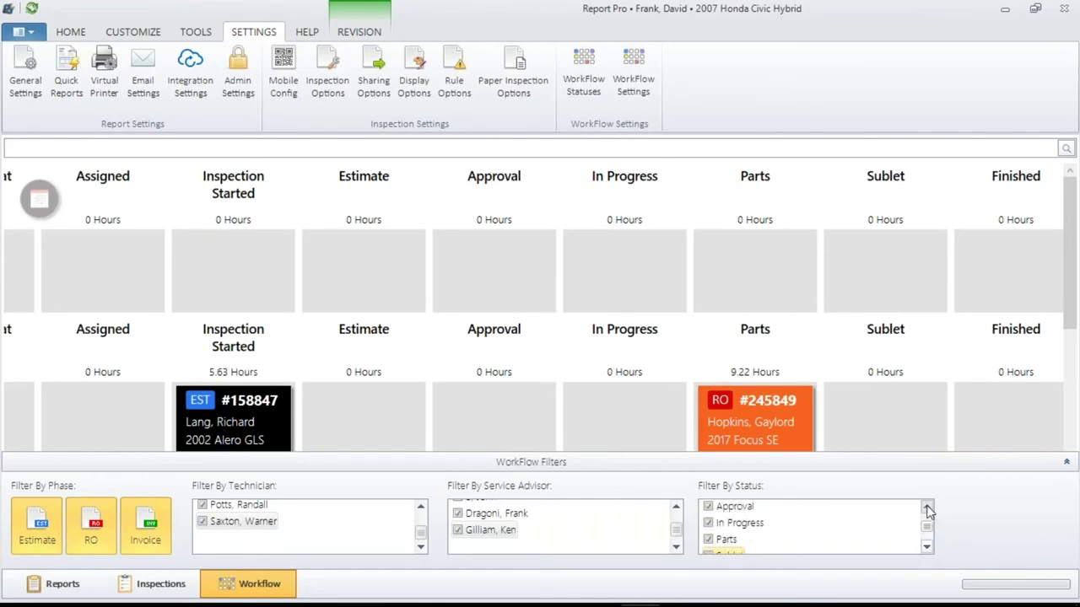
click(927, 507)
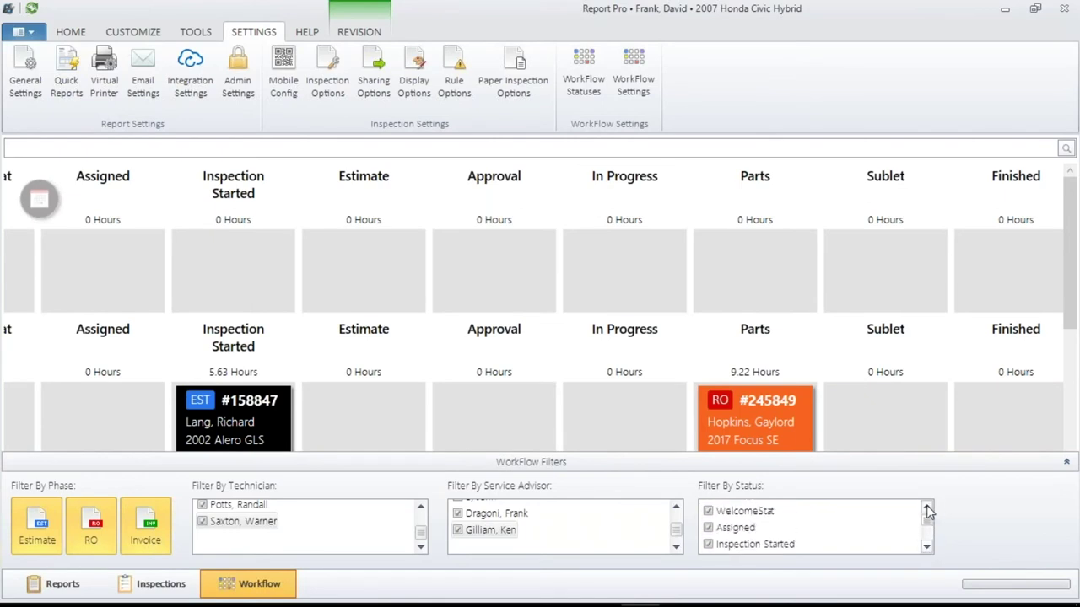
click(926, 549)
click(926, 550)
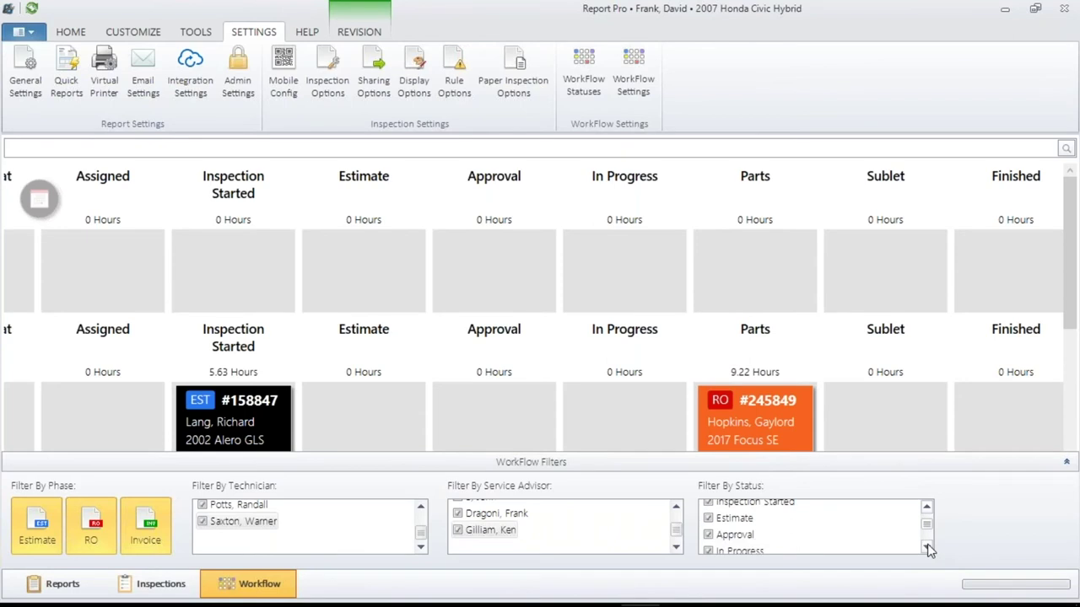
click(926, 549)
click(927, 549)
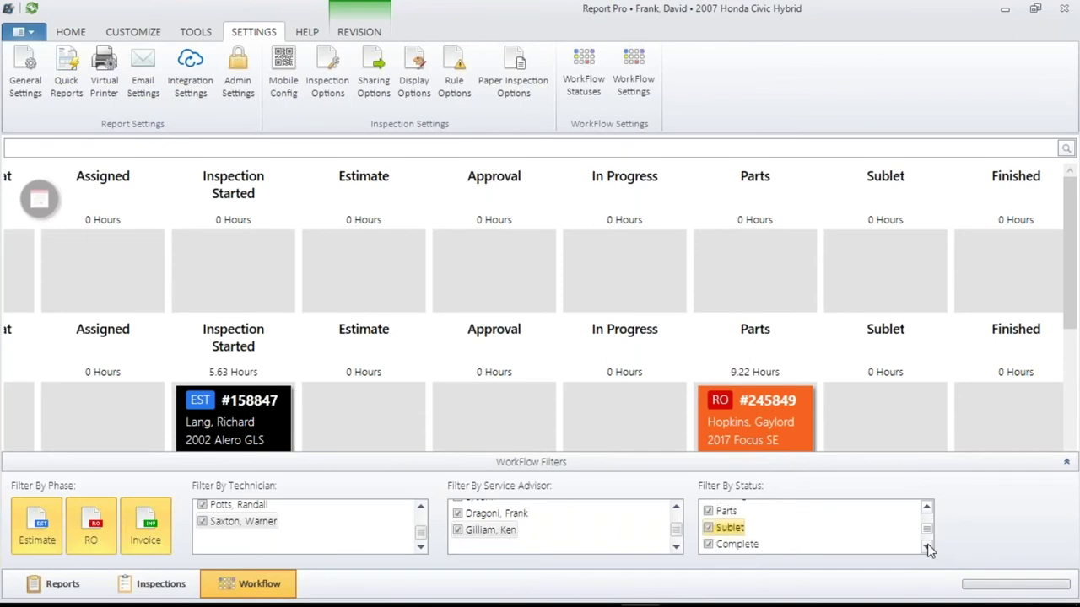
click(708, 528)
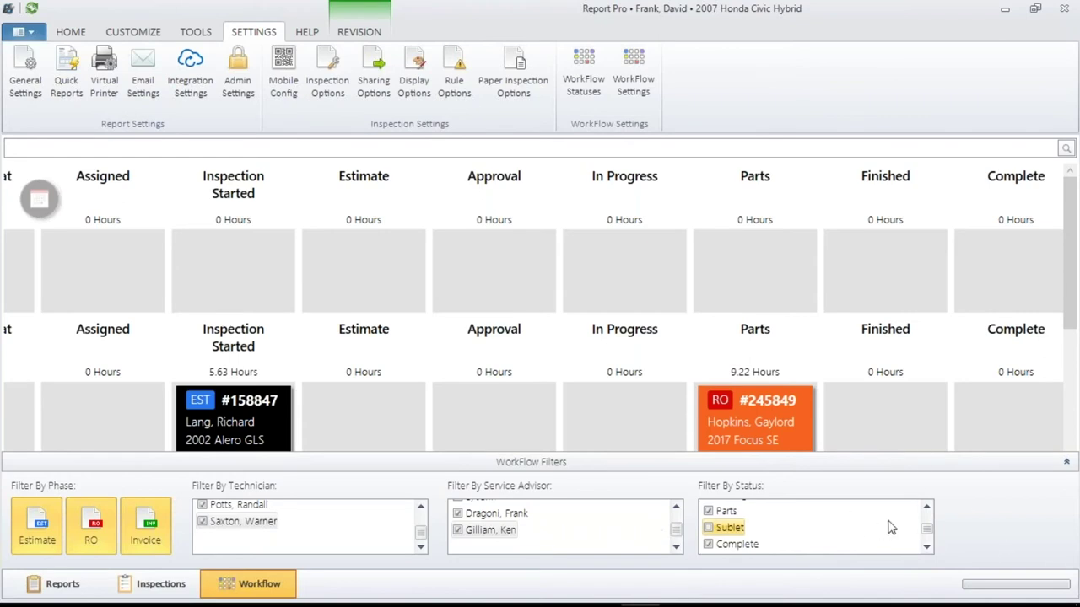
click(1069, 465)
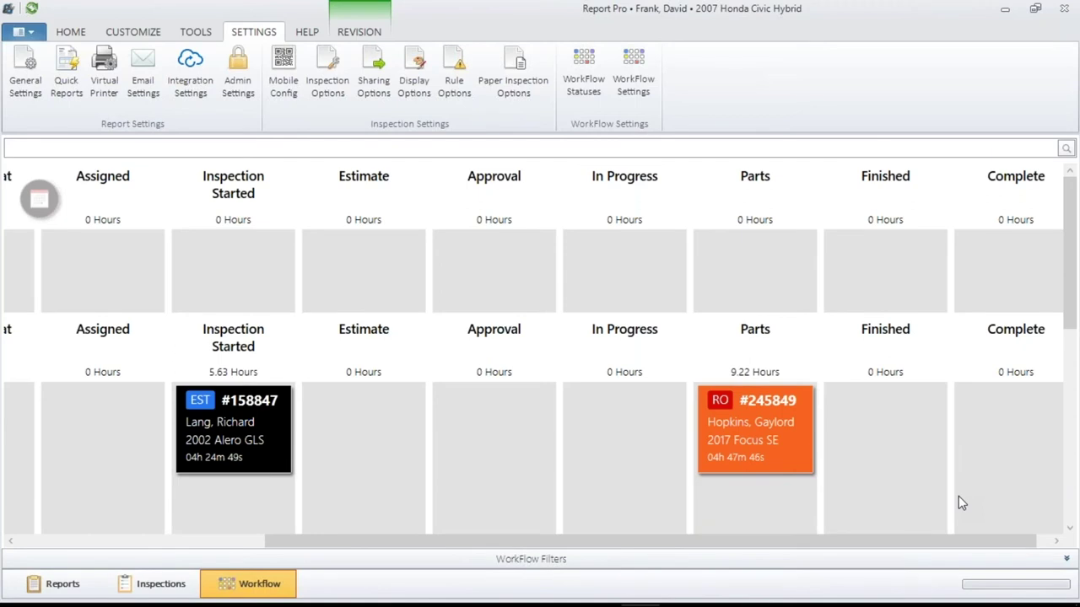
Scale the workflow board so all status columns from Wait to Complete fit on screen
drag(788, 542, 465, 549)
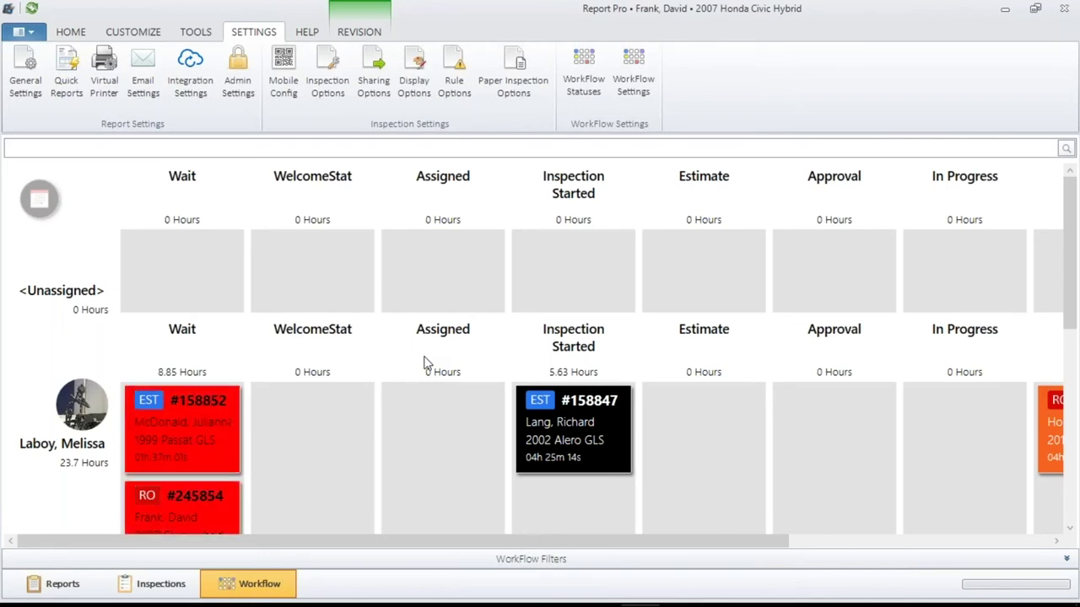
scroll(425, 363, down, 2)
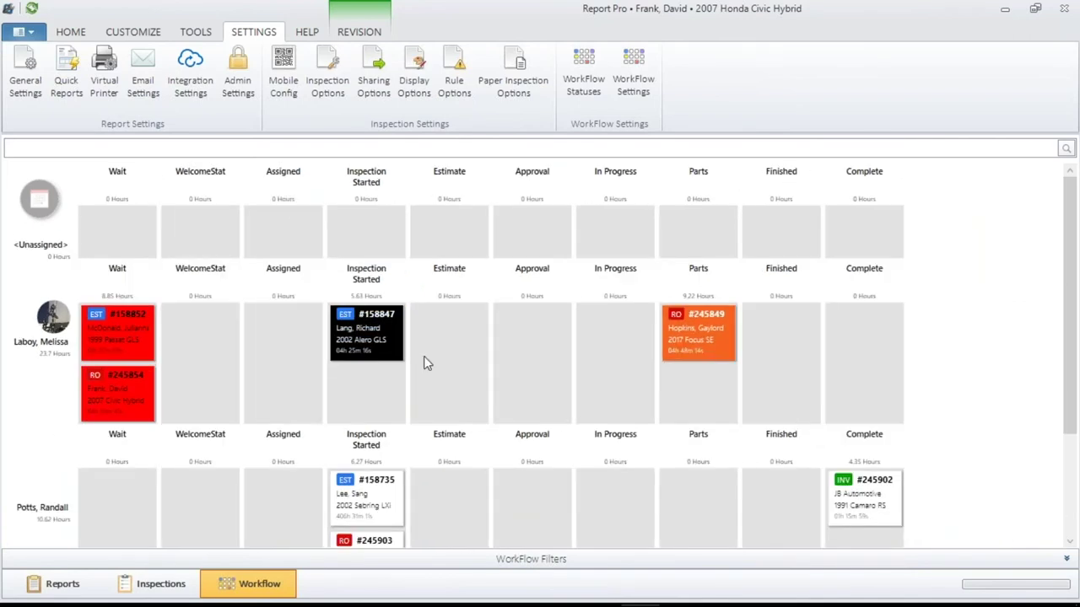
scroll(424, 363, down, 1)
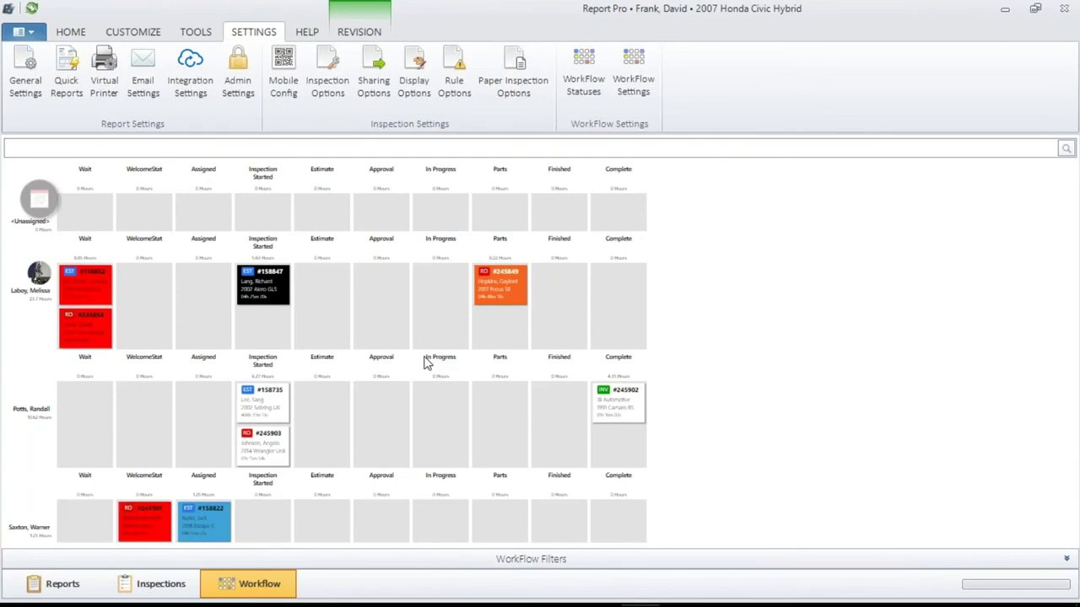
scroll(425, 362, up, 3)
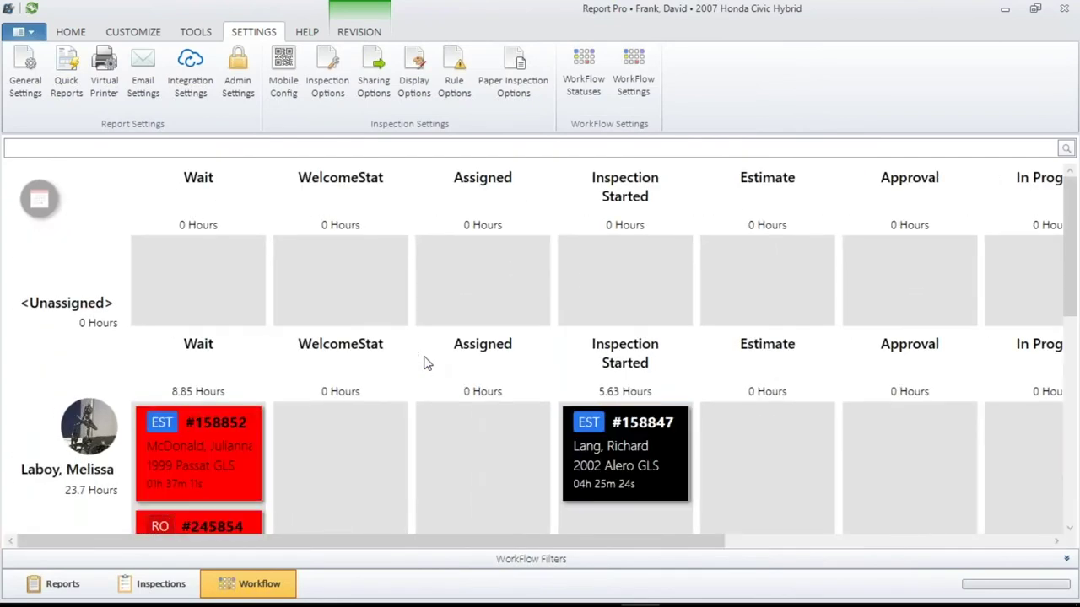
scroll(424, 363, down, 3)
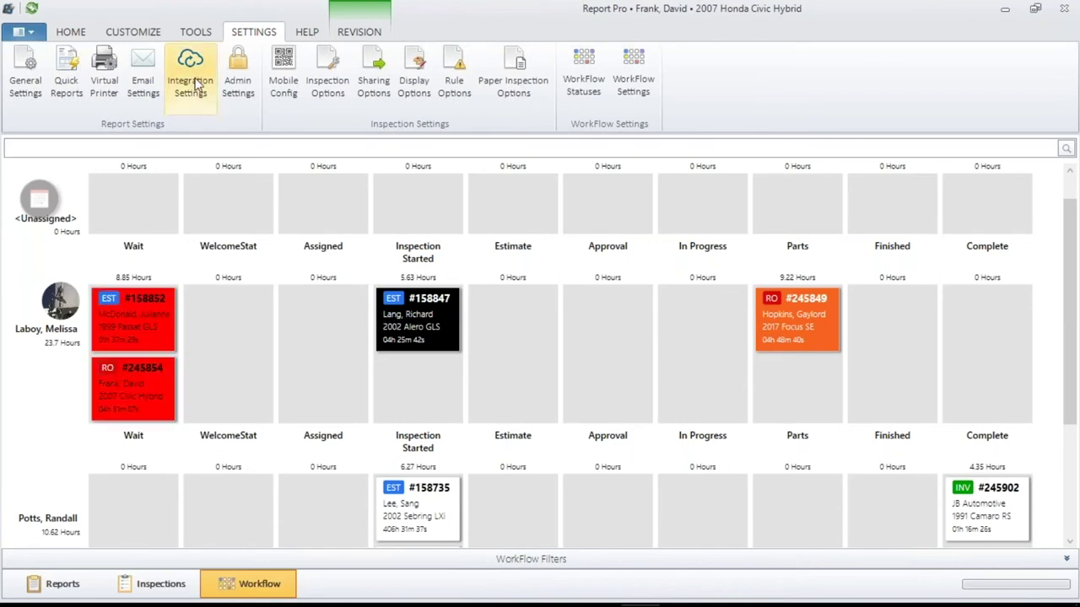
Open the Workflow Manager in a separate window and restore it to a smaller floating size
click(180, 31)
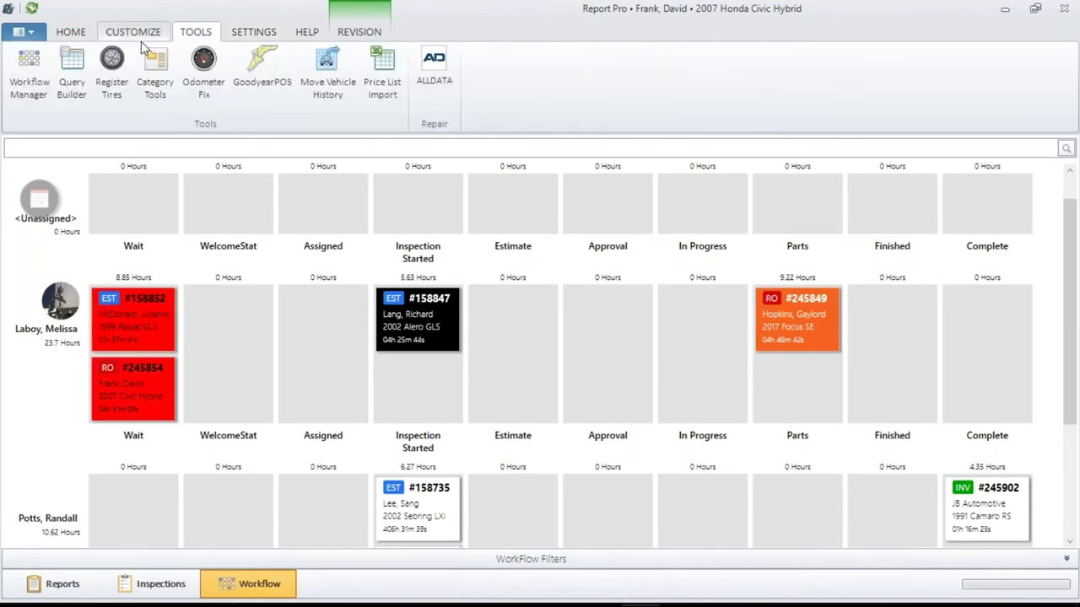
click(25, 64)
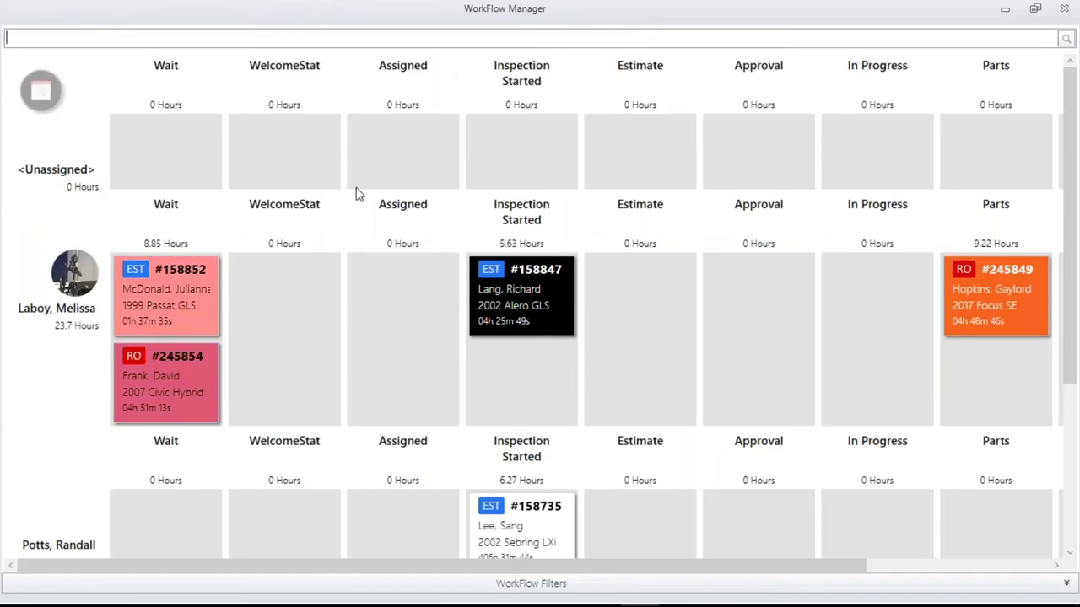
click(1034, 10)
drag(626, 102, 657, 90)
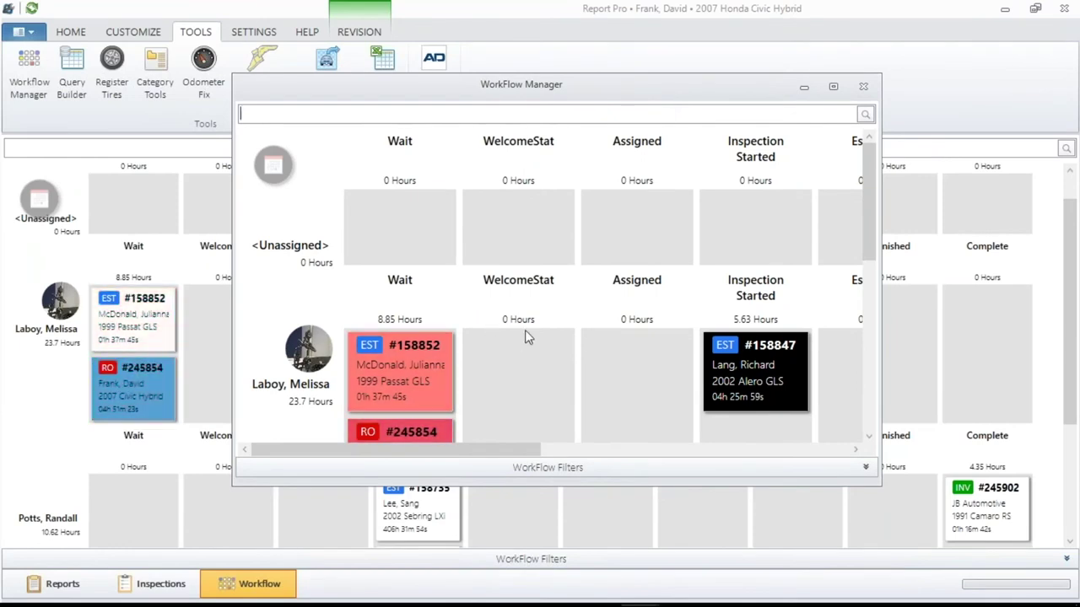
Examine the board at different zoom levels in the Workflow Manager window, reposition the window, and close it
scroll(524, 332, up, 1)
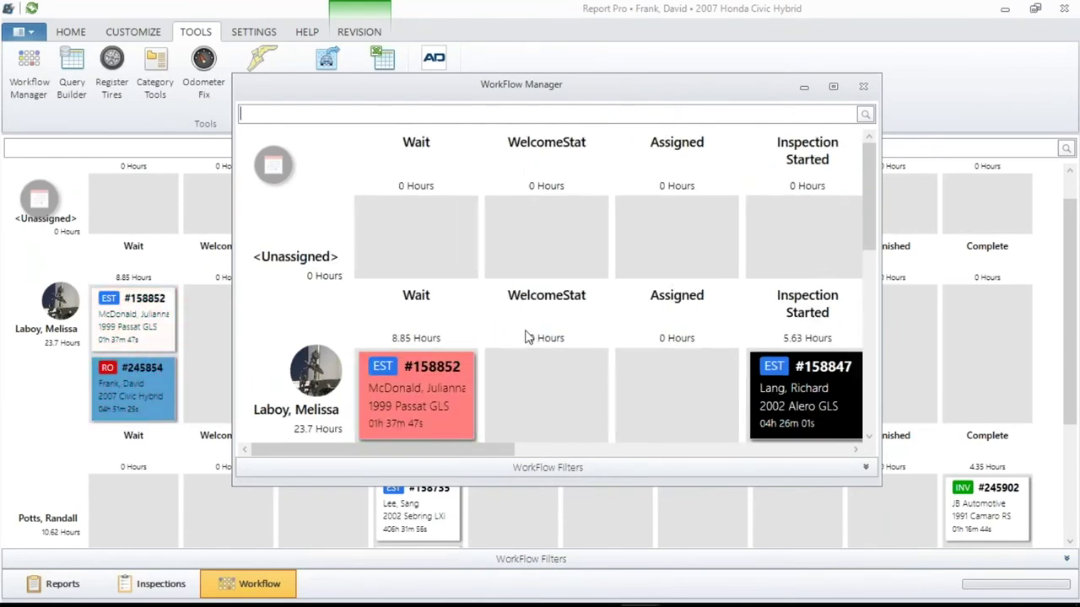
scroll(524, 333, down, 4)
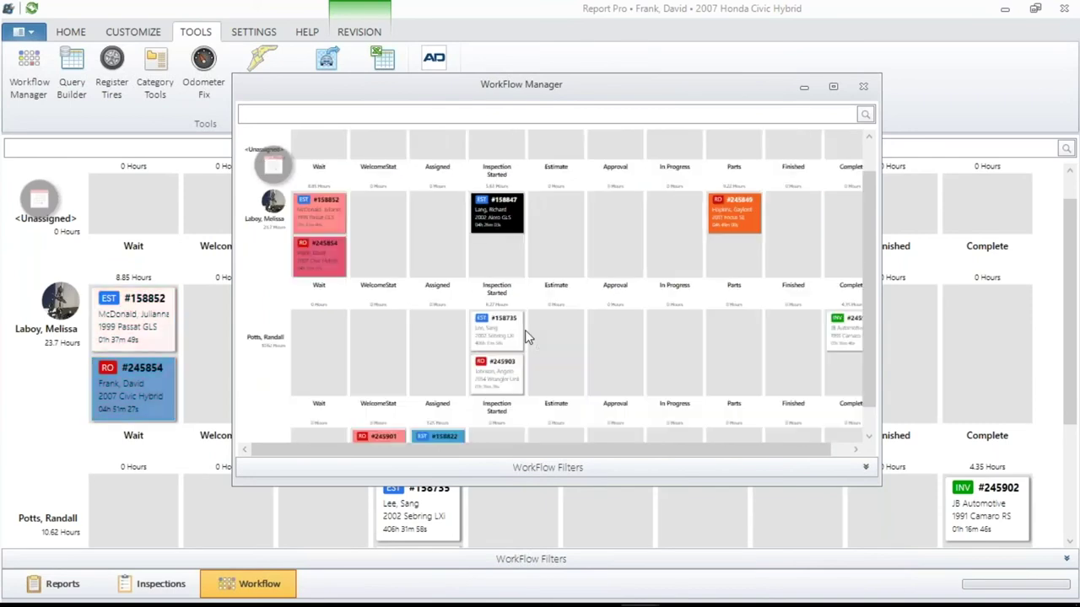
scroll(525, 337, down, 1)
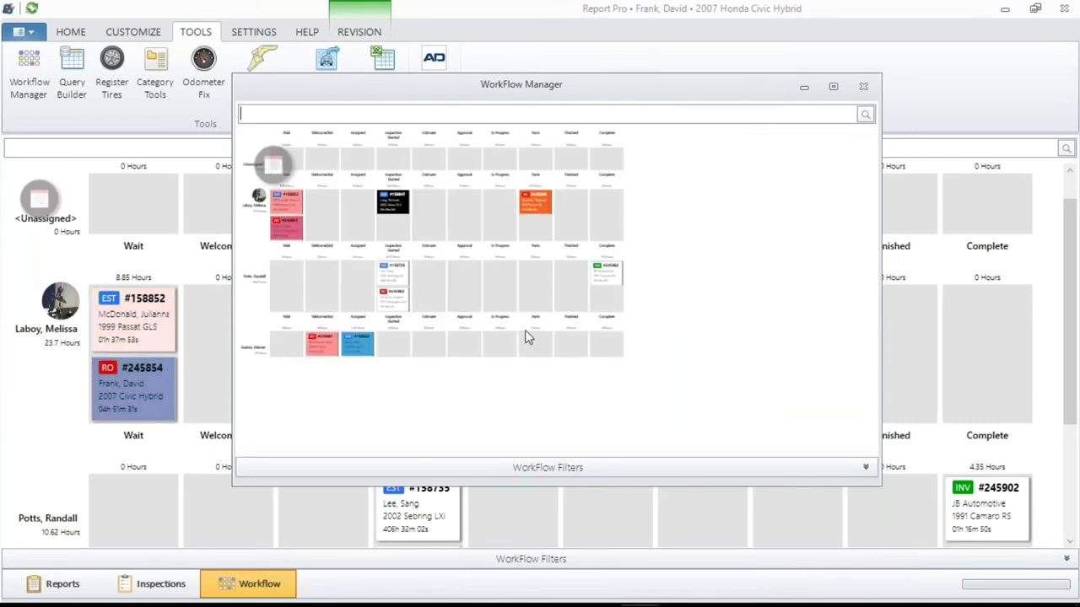
drag(404, 90, 667, 88)
drag(569, 123, 429, 123)
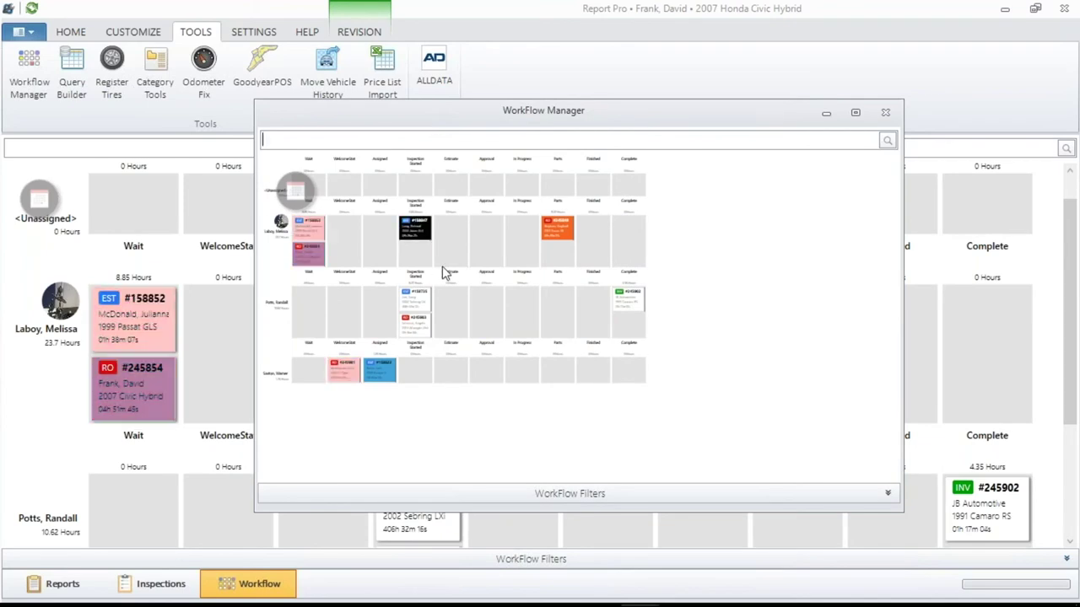
scroll(523, 334, up, 3)
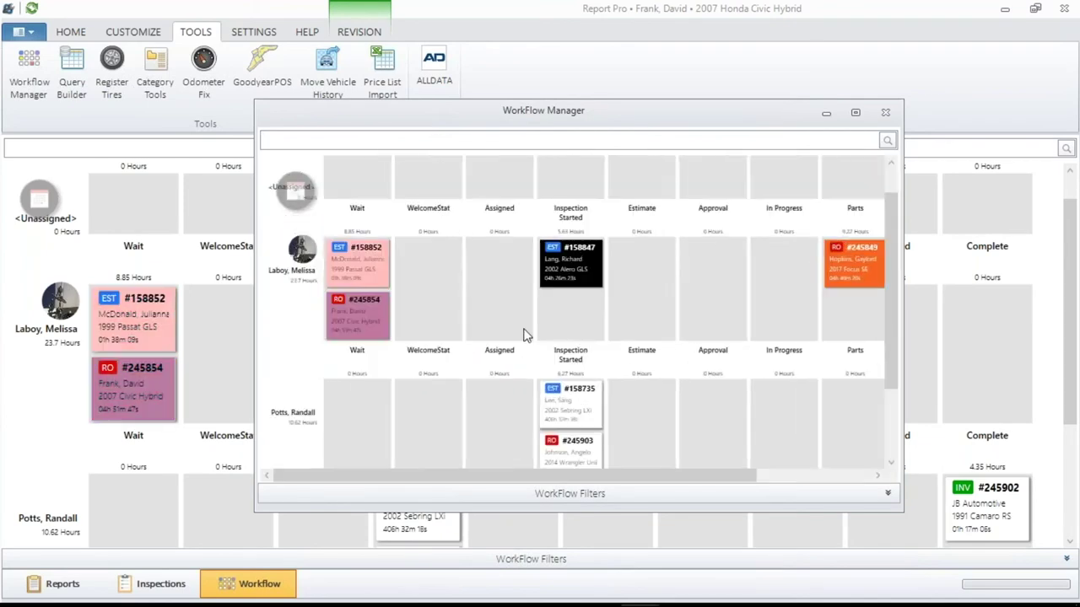
scroll(523, 335, up, 1)
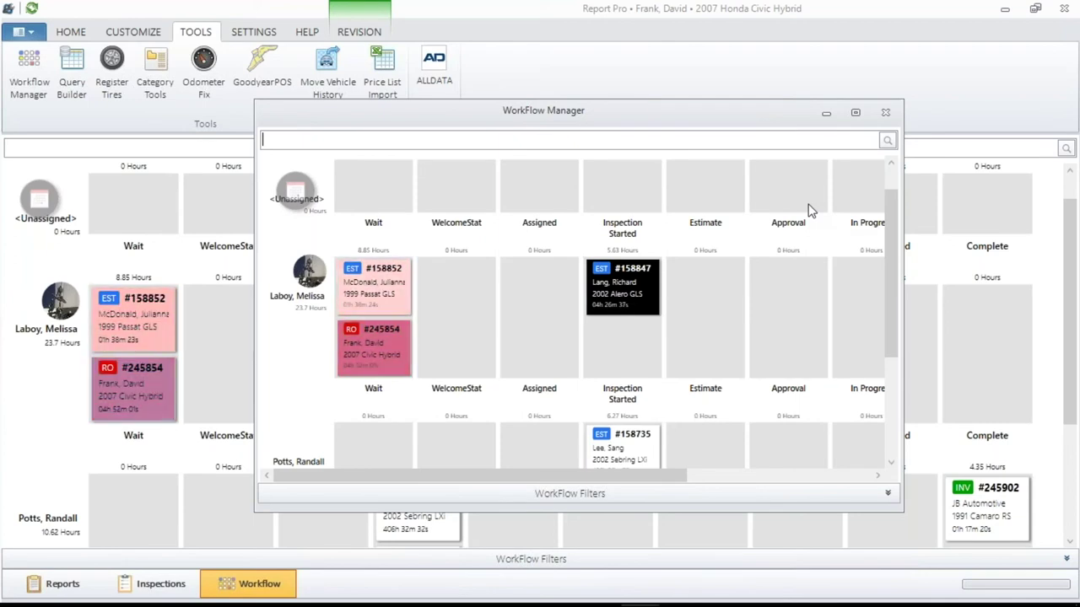
click(885, 117)
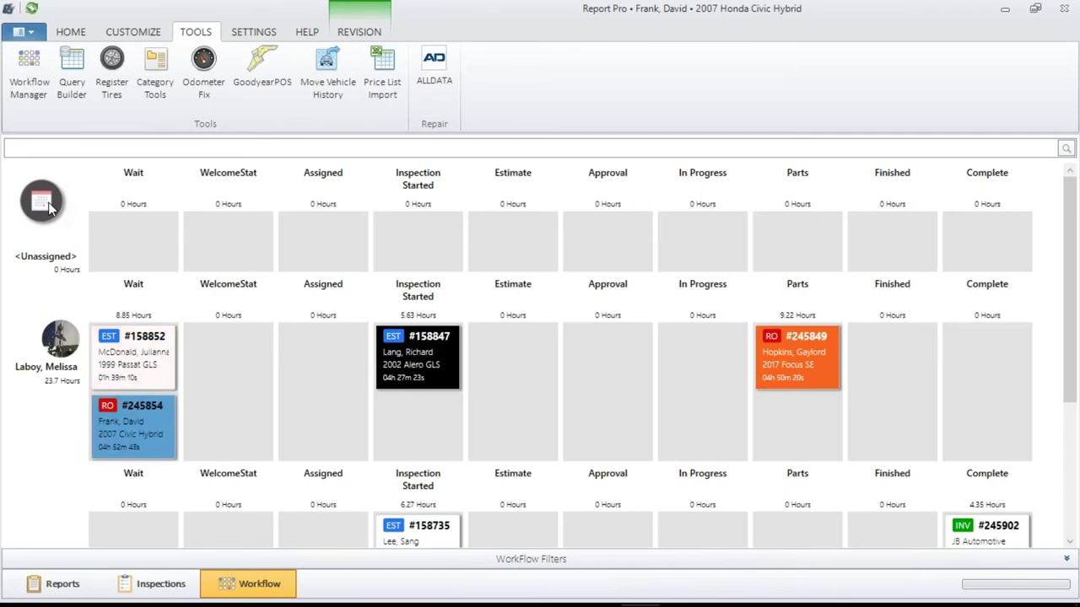
Move the 8:42 AM appointment from the 10/15/2019 list to the unassigned Wait column, but decline converting it to a work order
click(48, 206)
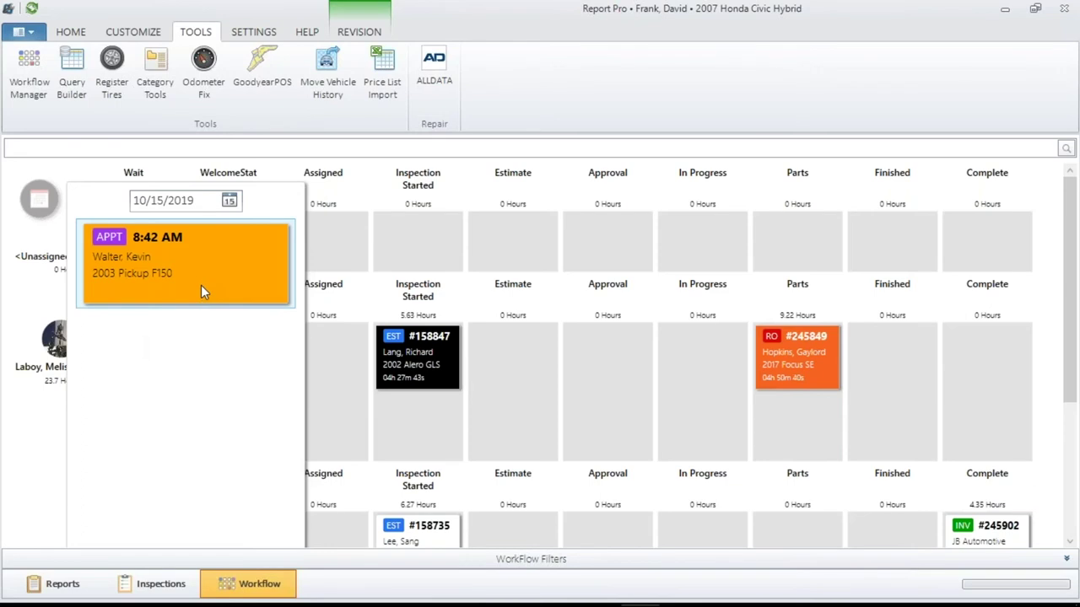
mouse_move(216, 276)
drag(166, 255, 141, 263)
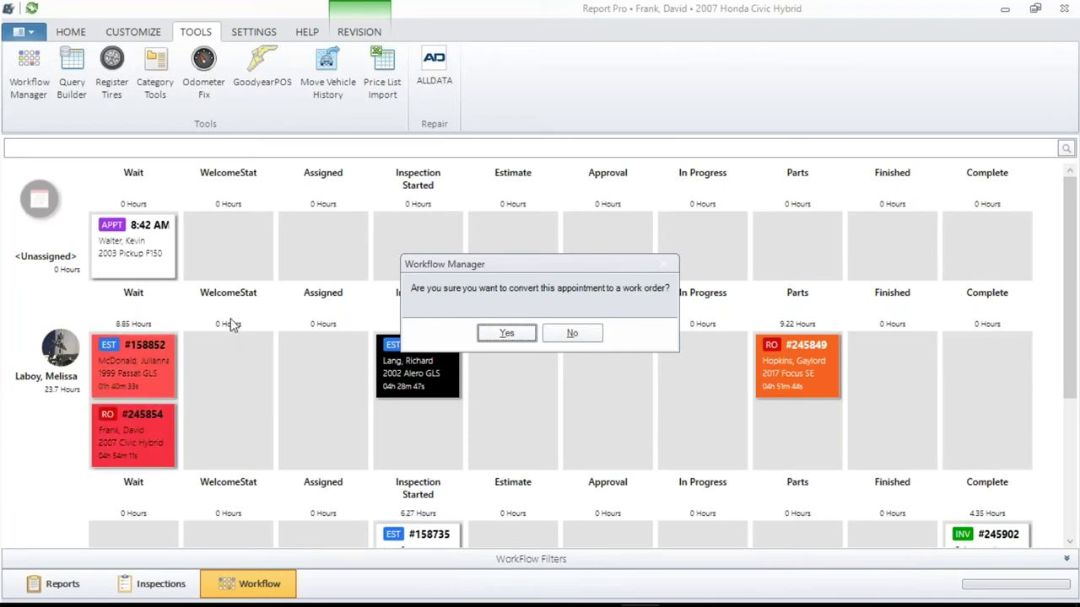
click(569, 333)
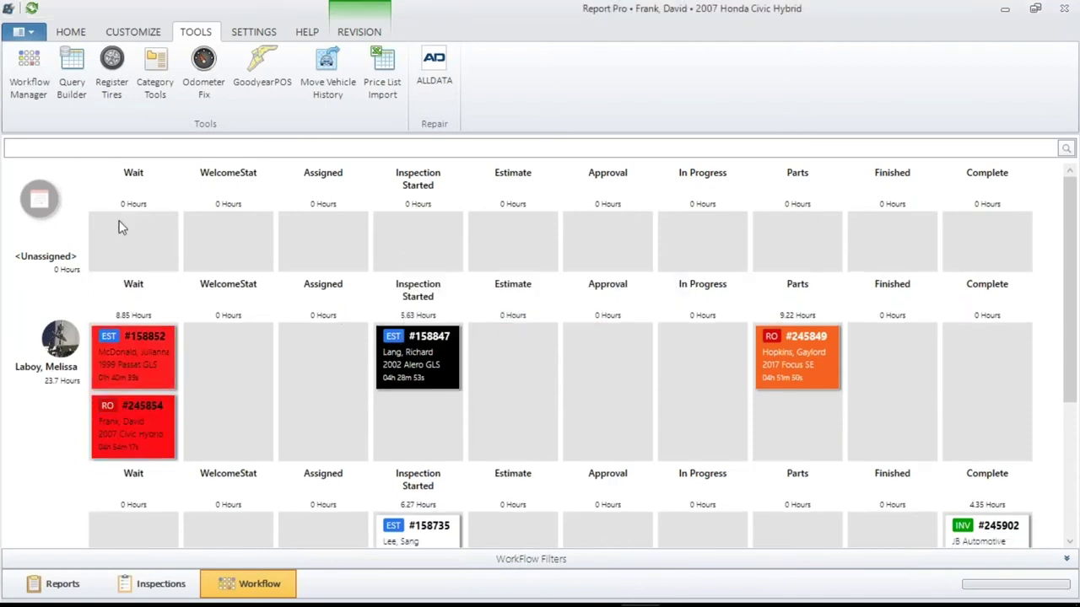
Convert the 8:42 AM appointment on 10/15/2019 to a work order in the unassigned Wait column, assigning the technician to all line items
click(42, 202)
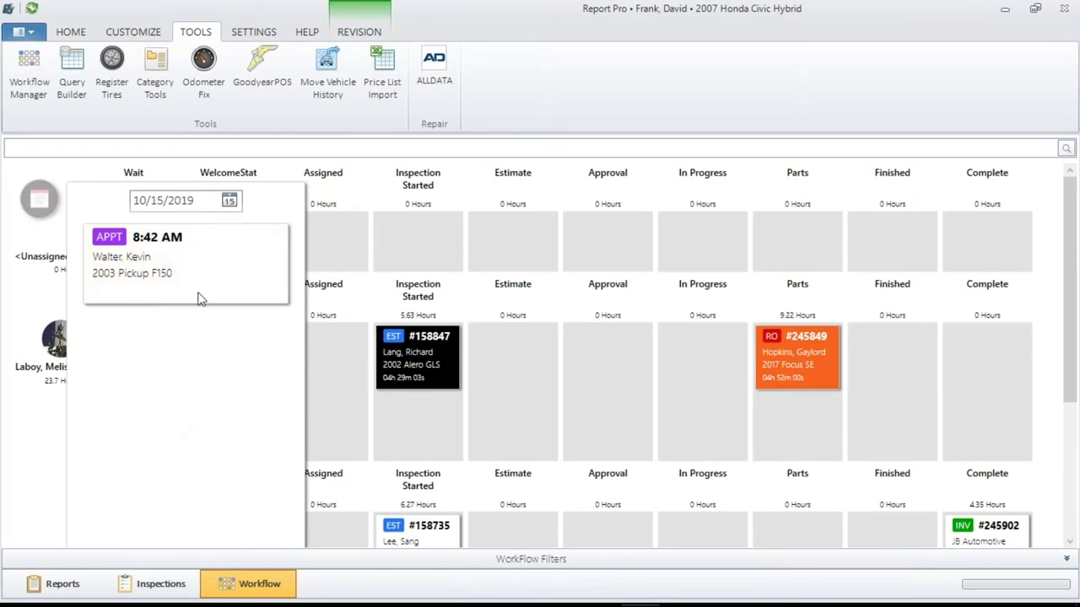
click(229, 202)
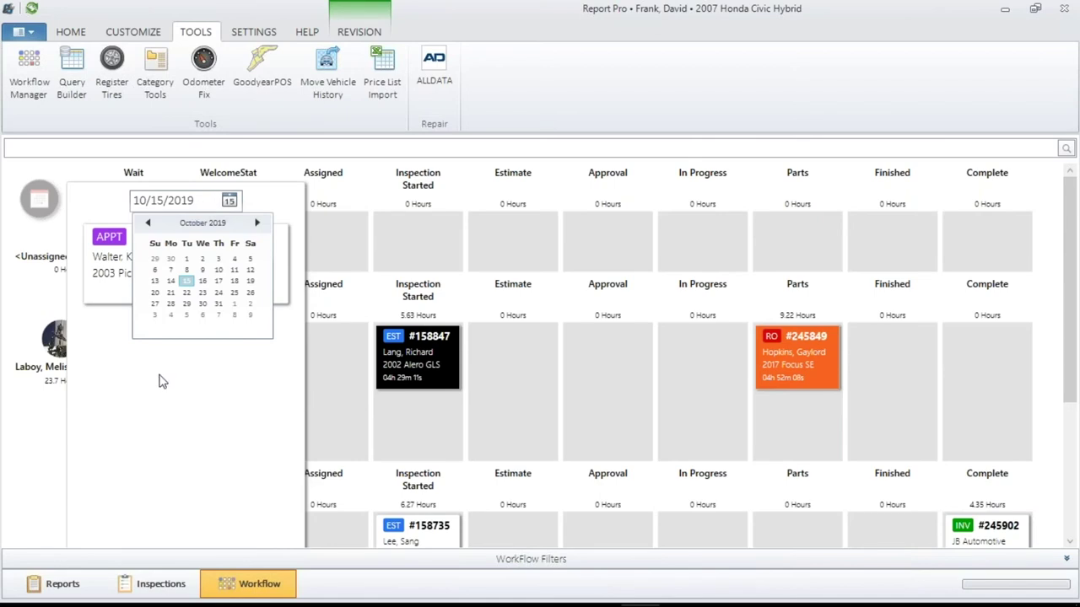
click(159, 407)
drag(139, 287, 406, 396)
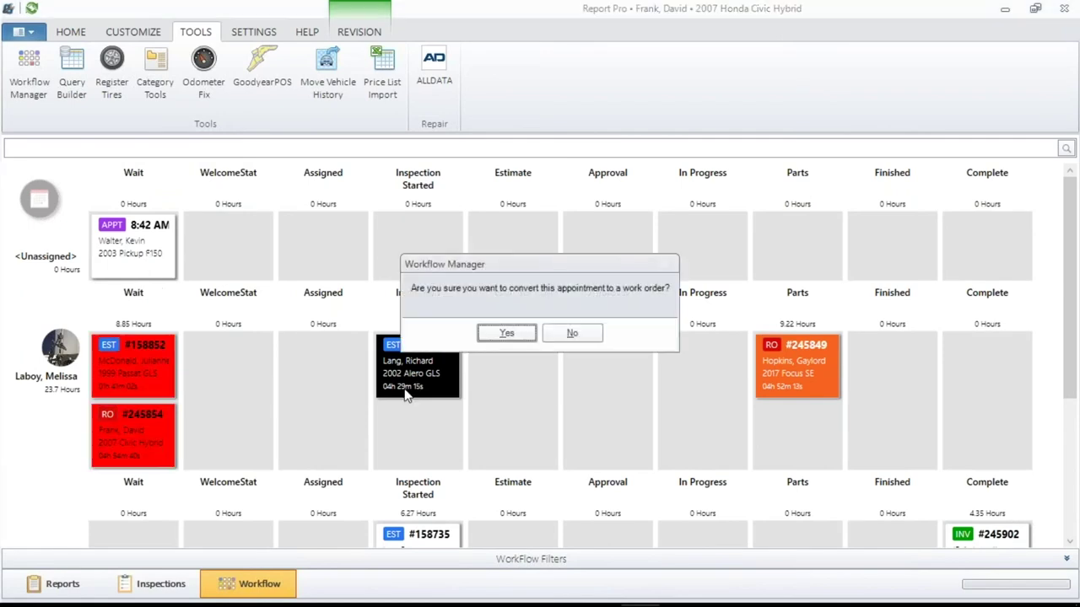
click(507, 333)
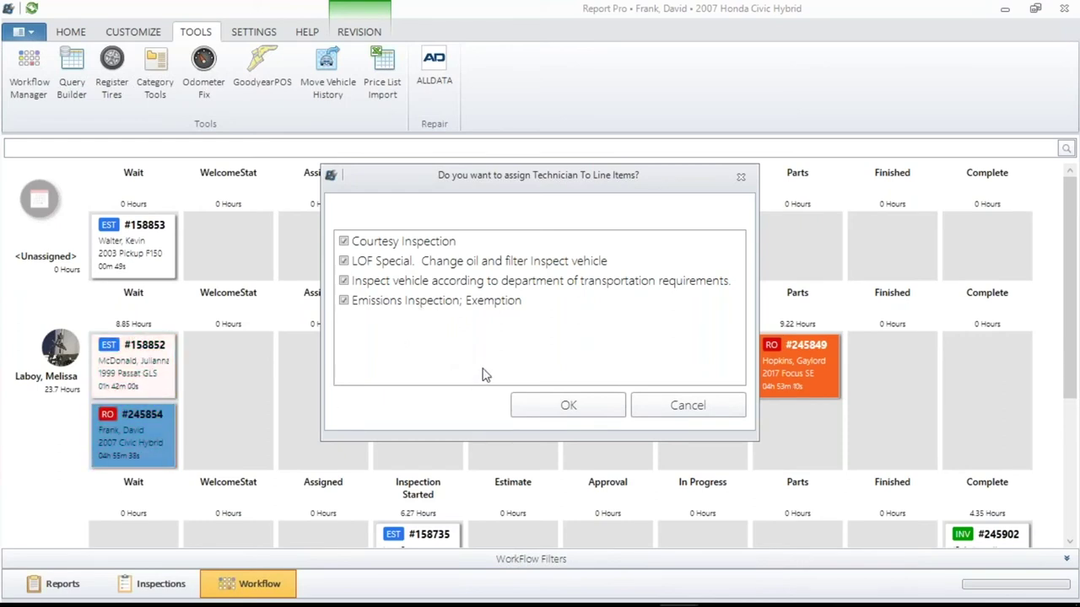
click(549, 409)
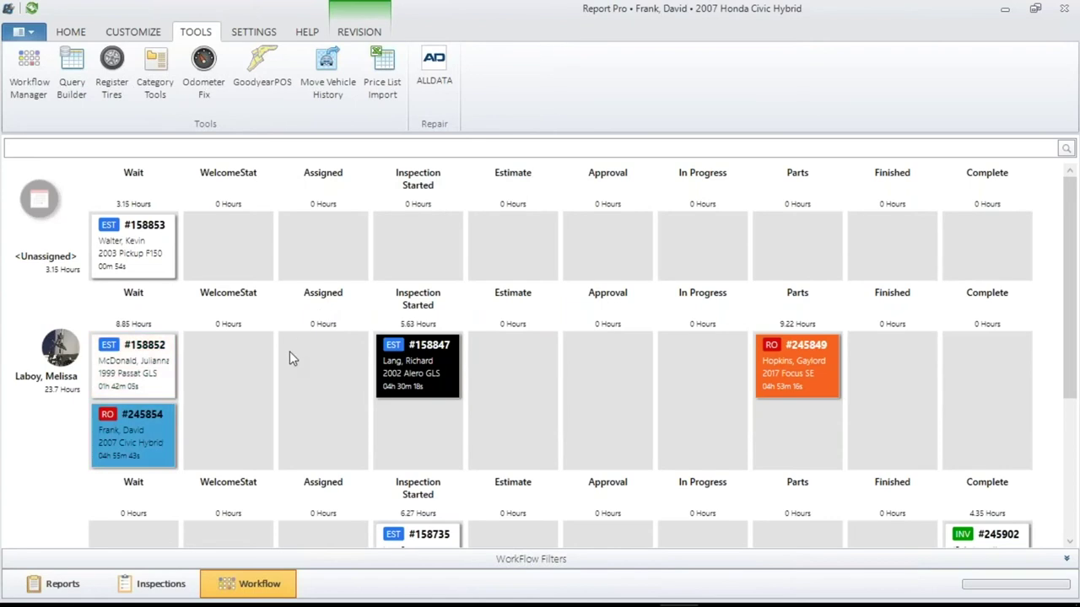
Check the 10/15/2019 appointment list for remaining appointments and look over every technician's row on the workflow board
click(53, 196)
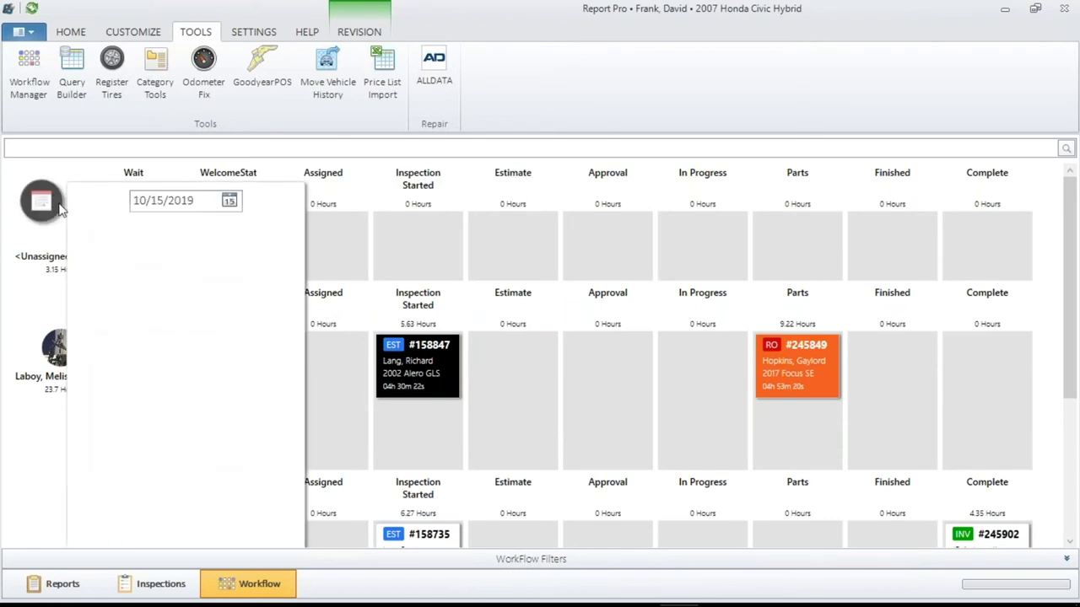
click(352, 240)
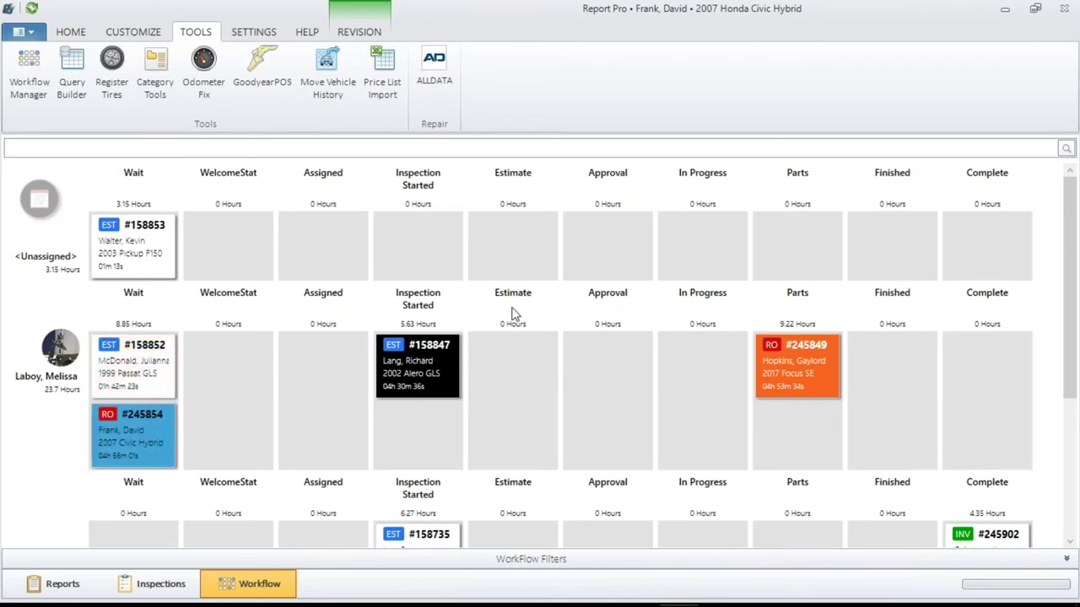
drag(1078, 336, 1075, 546)
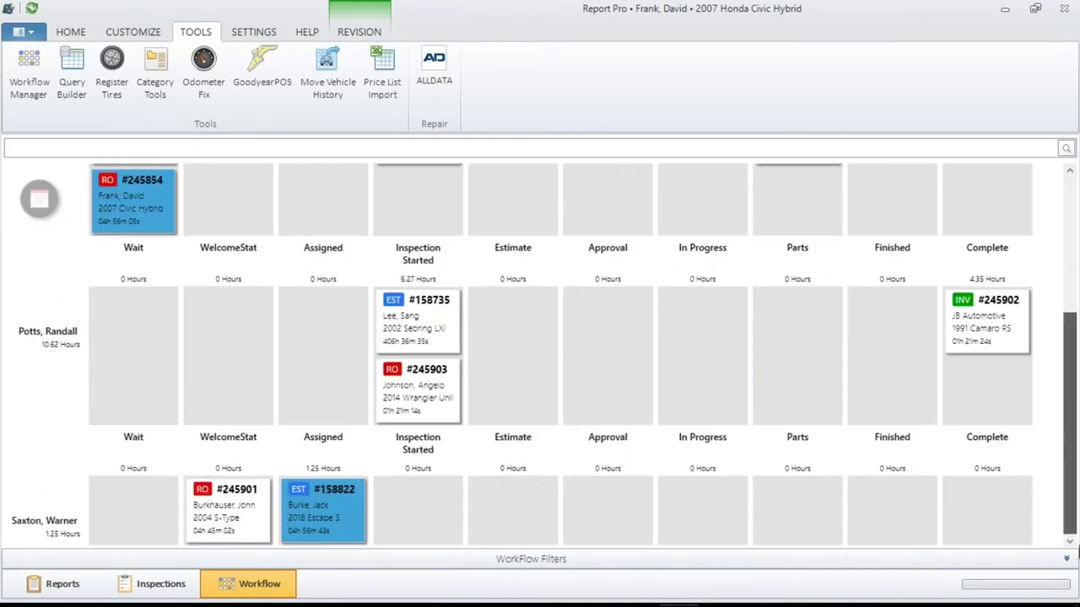
scroll(1029, 294, up, 10)
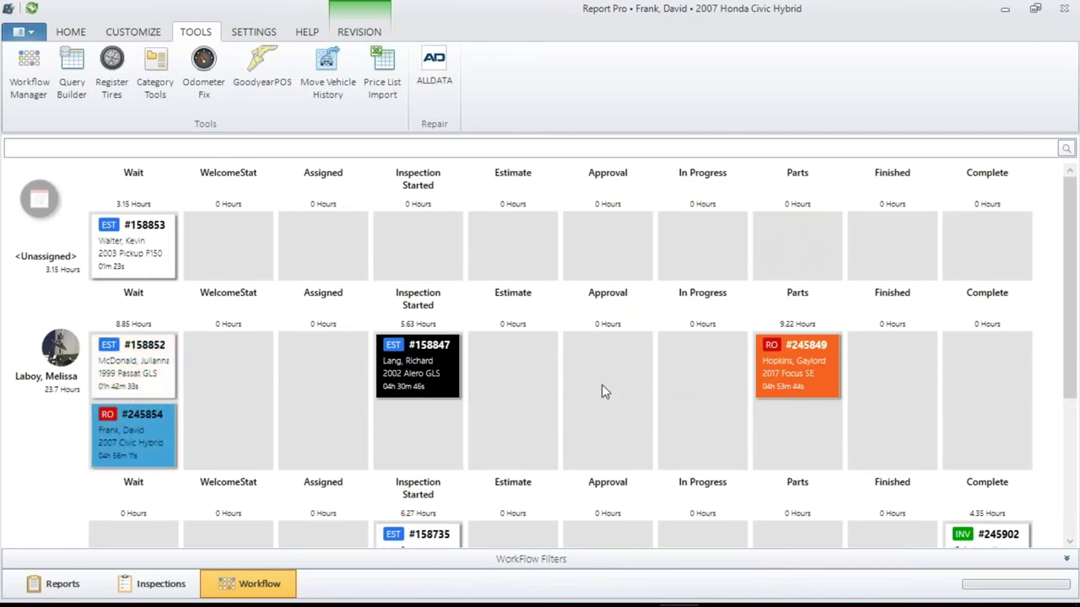
View the inspection for the 2002 Alero GLS, review its lighting, wiper and fluid items, and return to the workflow board
right_click(417, 359)
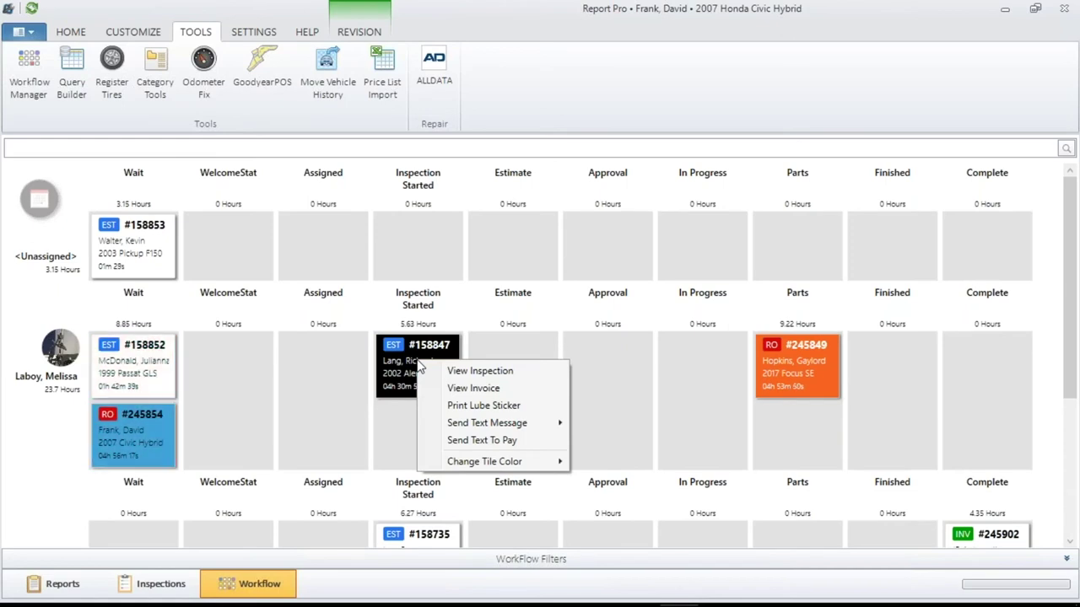
click(497, 375)
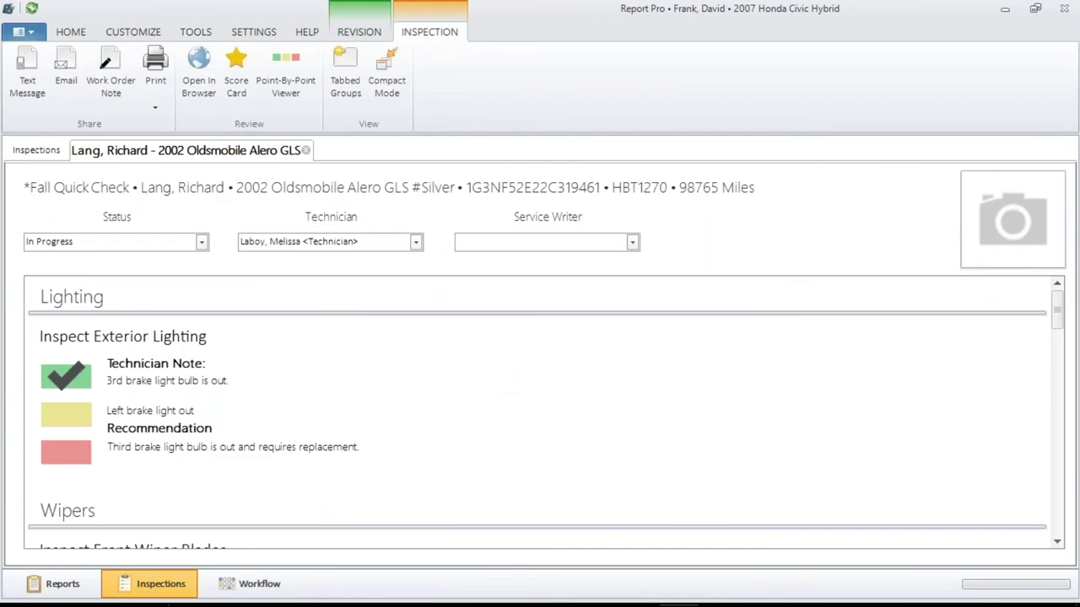
scroll(422, 436, down, 3)
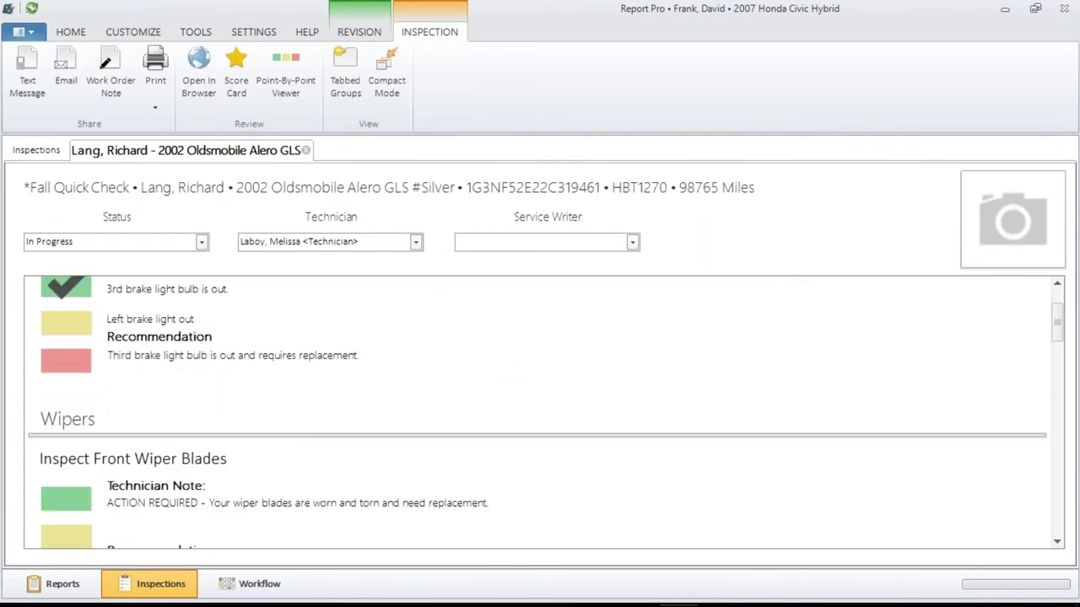
scroll(265, 379, down, 3)
scroll(169, 373, up, 5)
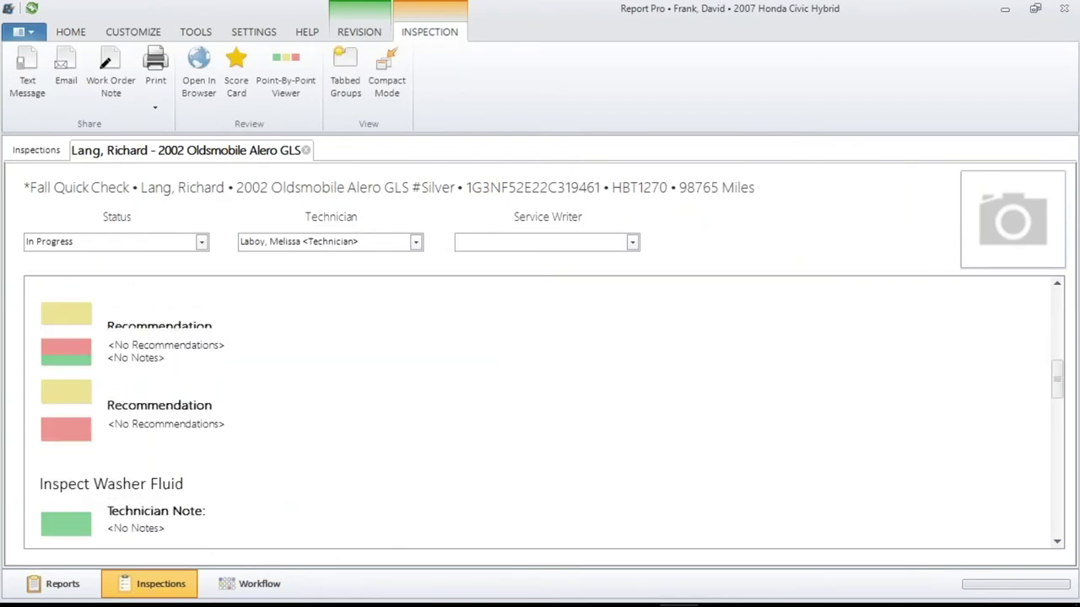
scroll(540, 413, up, 1)
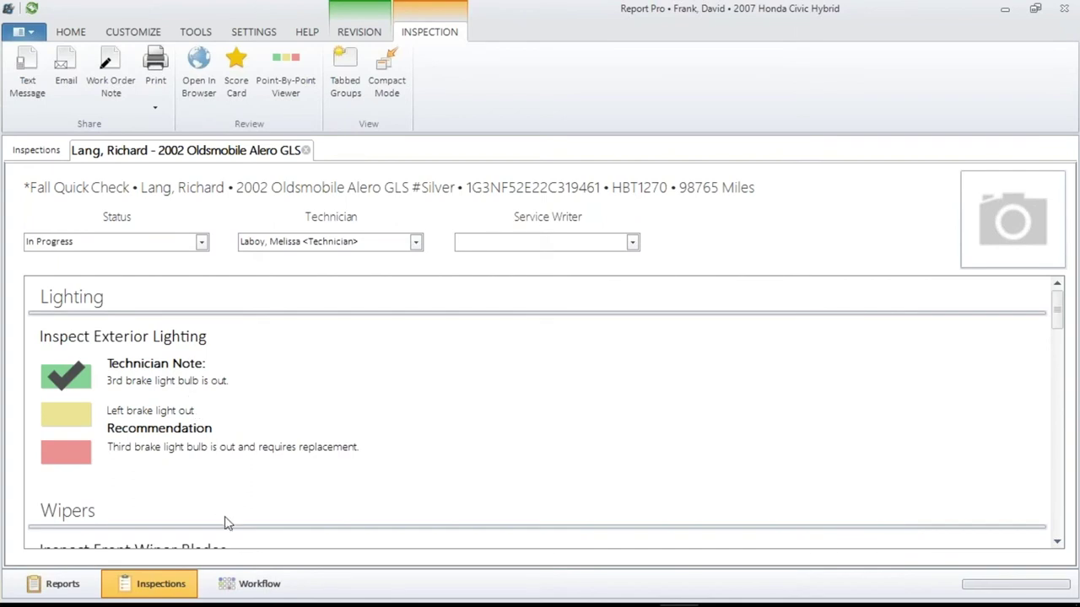
click(248, 588)
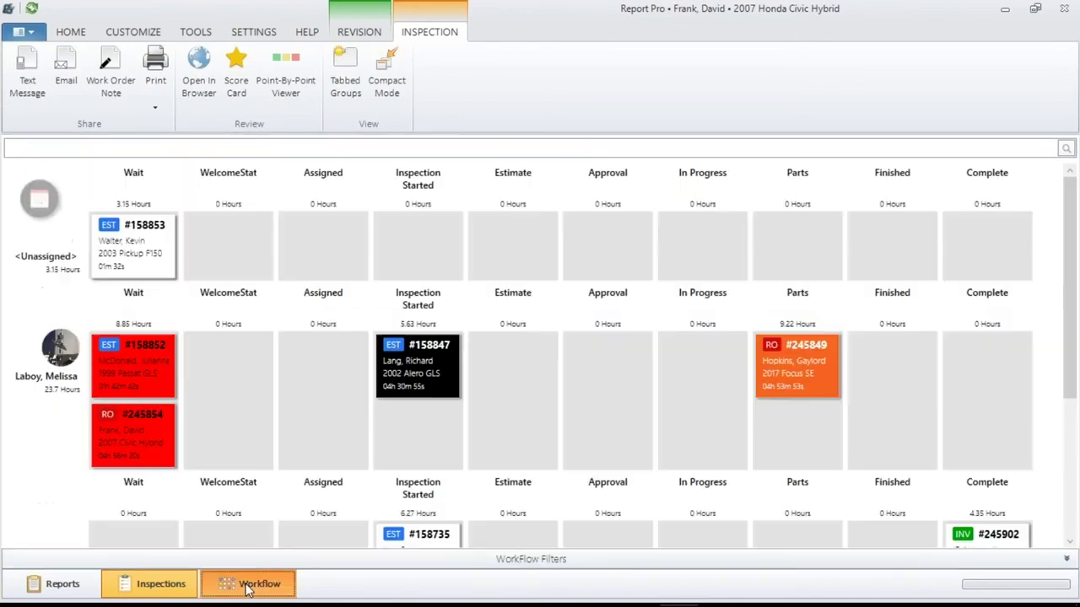
View the invoice report for the 2002 Alero GLS from its workflow tile and return to the board
right_click(401, 363)
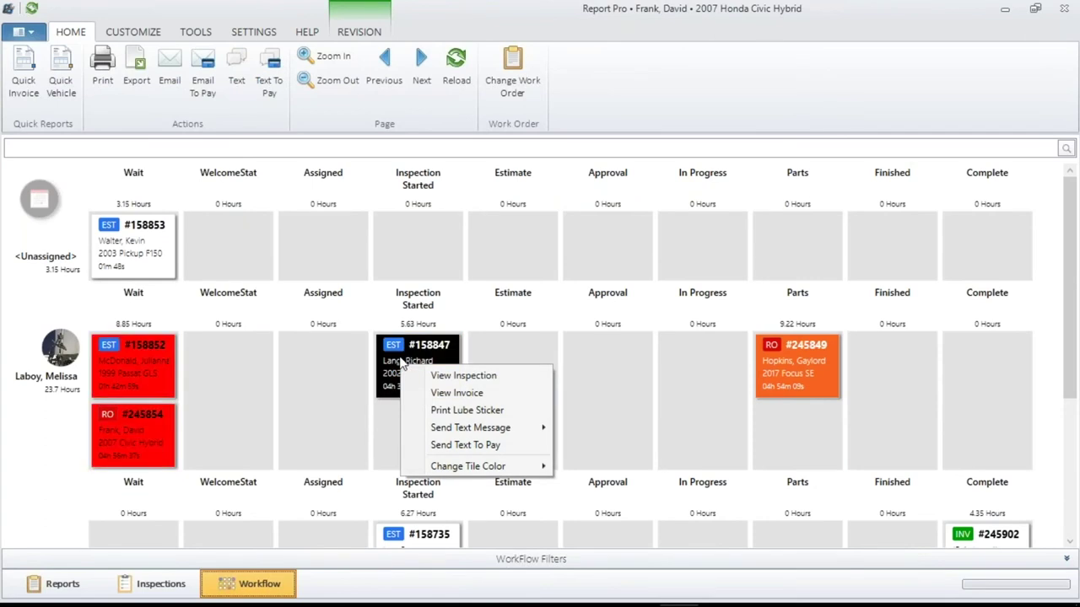
click(443, 394)
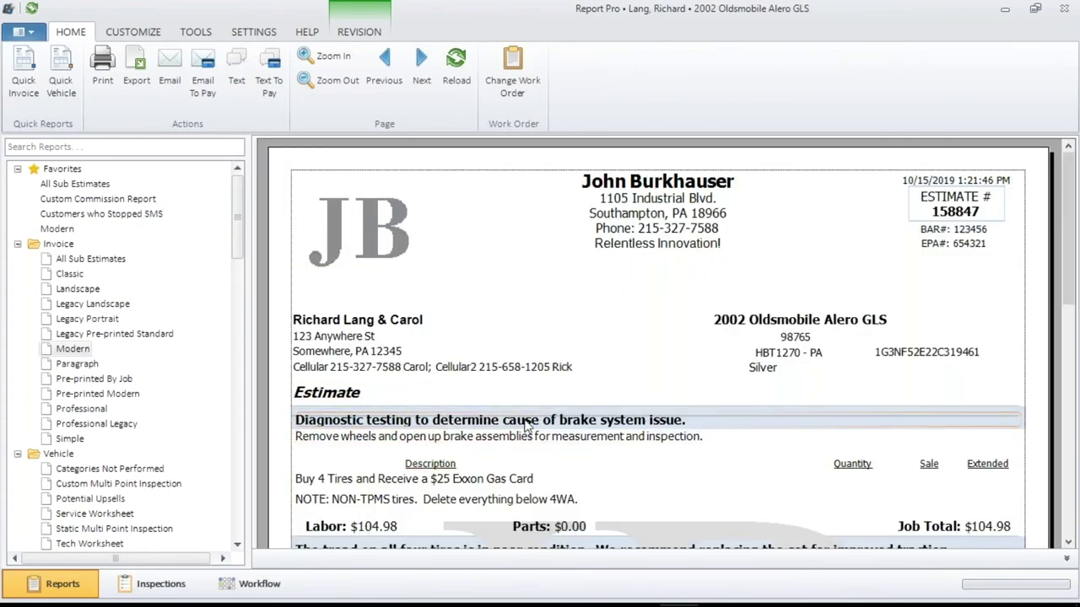
click(263, 583)
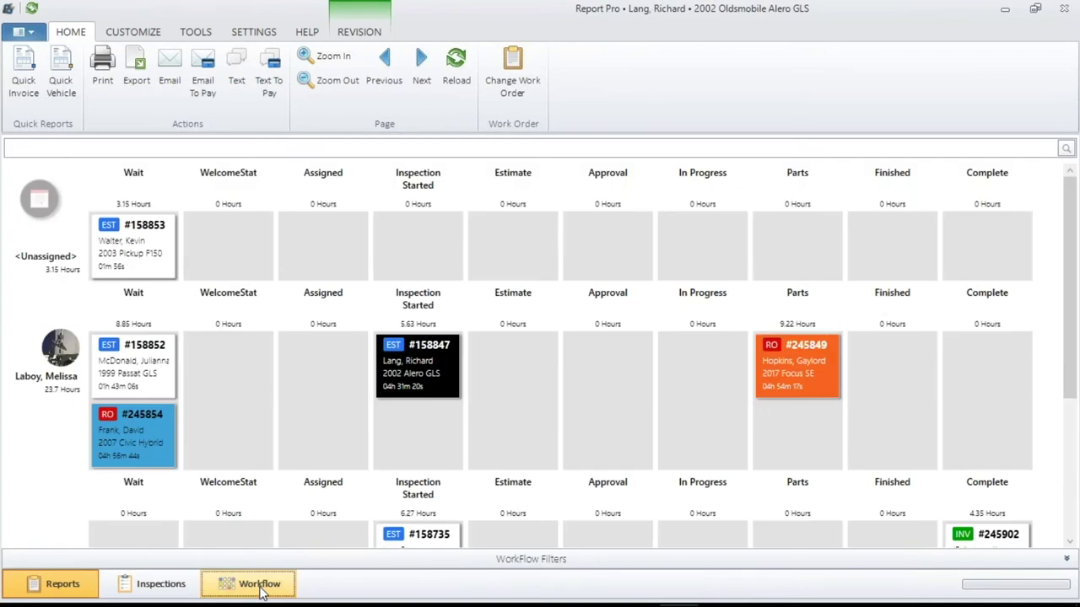
View the lube sticker settings for the 2002 Alero GLS and close them without printing
right_click(410, 369)
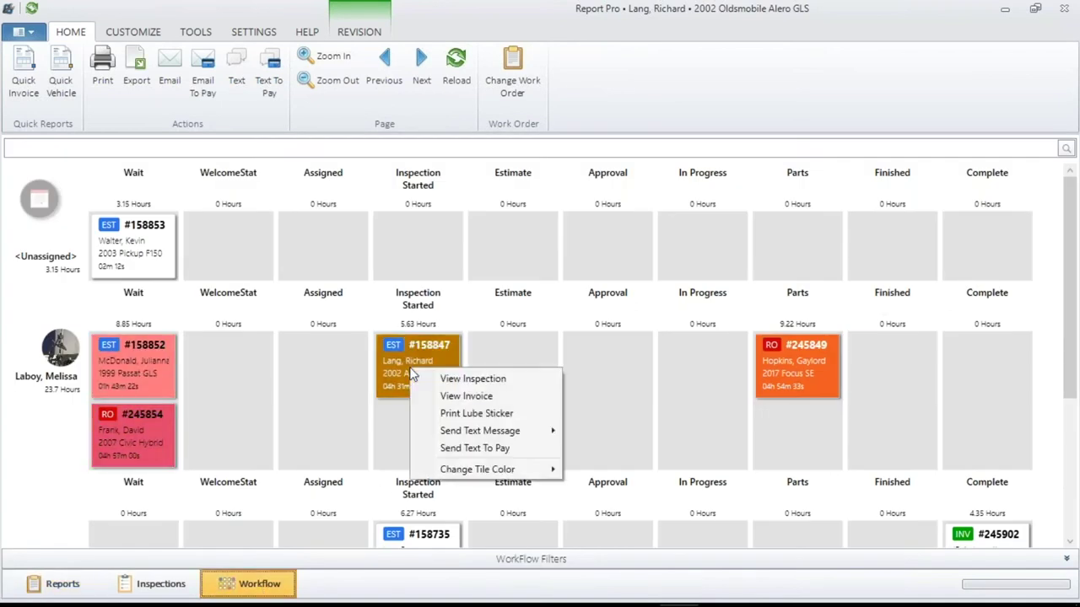
click(449, 416)
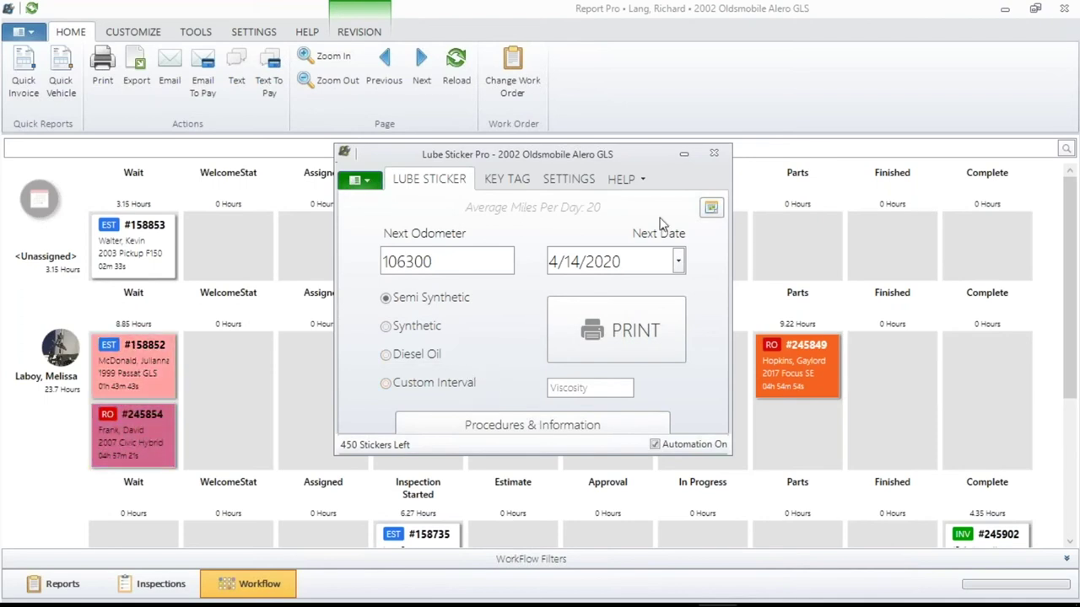
click(713, 153)
Start composing a new text message to the customer of the 2002 Alero GLS from its workflow tile
right_click(426, 357)
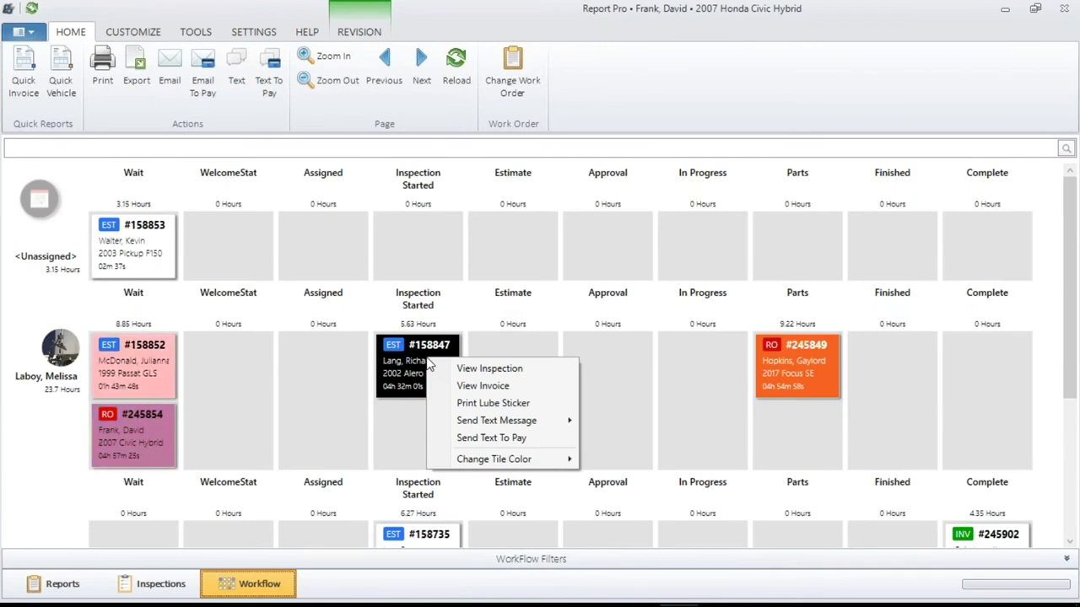
mouse_move(485, 424)
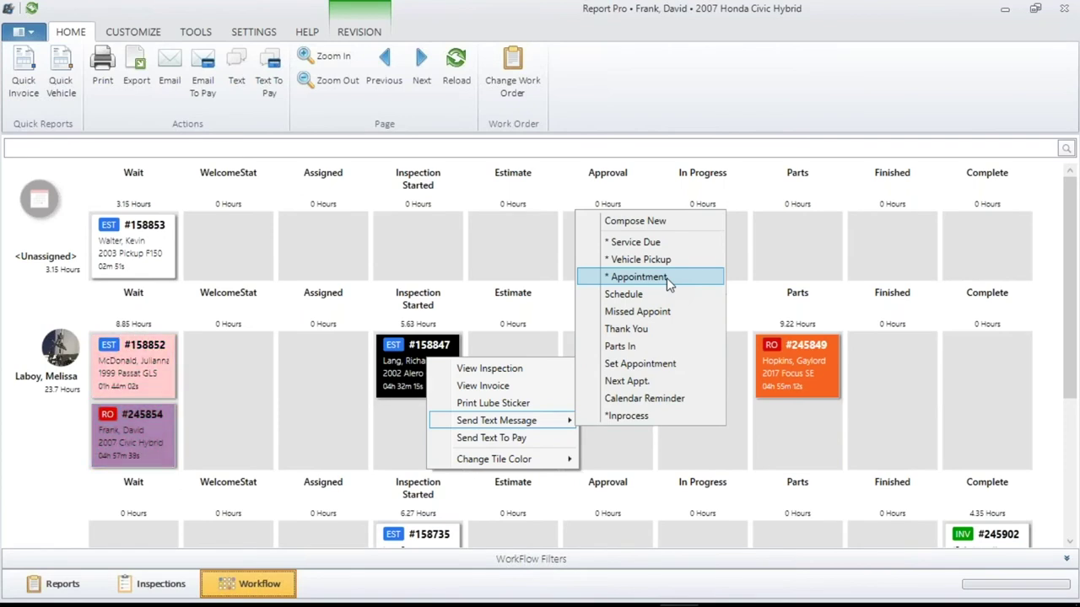
click(644, 221)
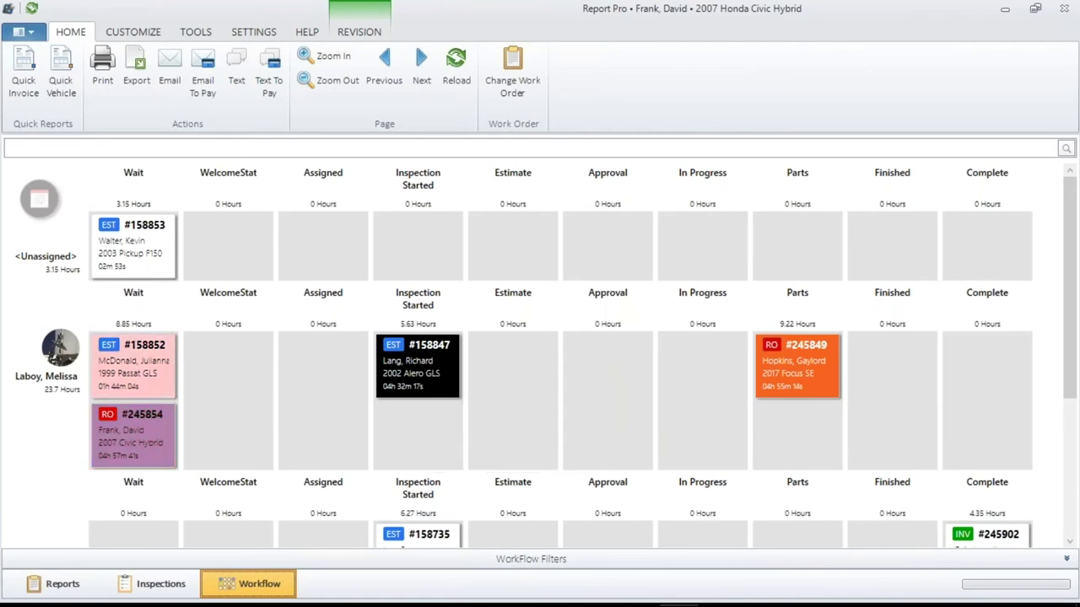